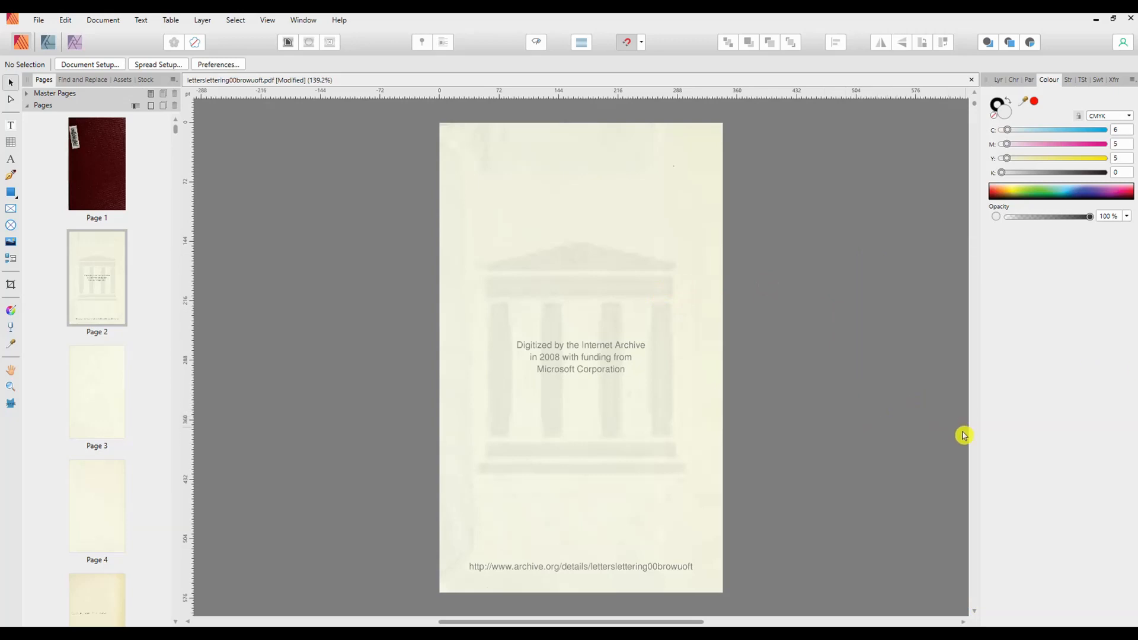
Go to page 75 with the Early English Capitals and export its scanned image as PNG, limited to the current page
left_click_drag(174, 133, 178, 279)
left_click(98, 277)
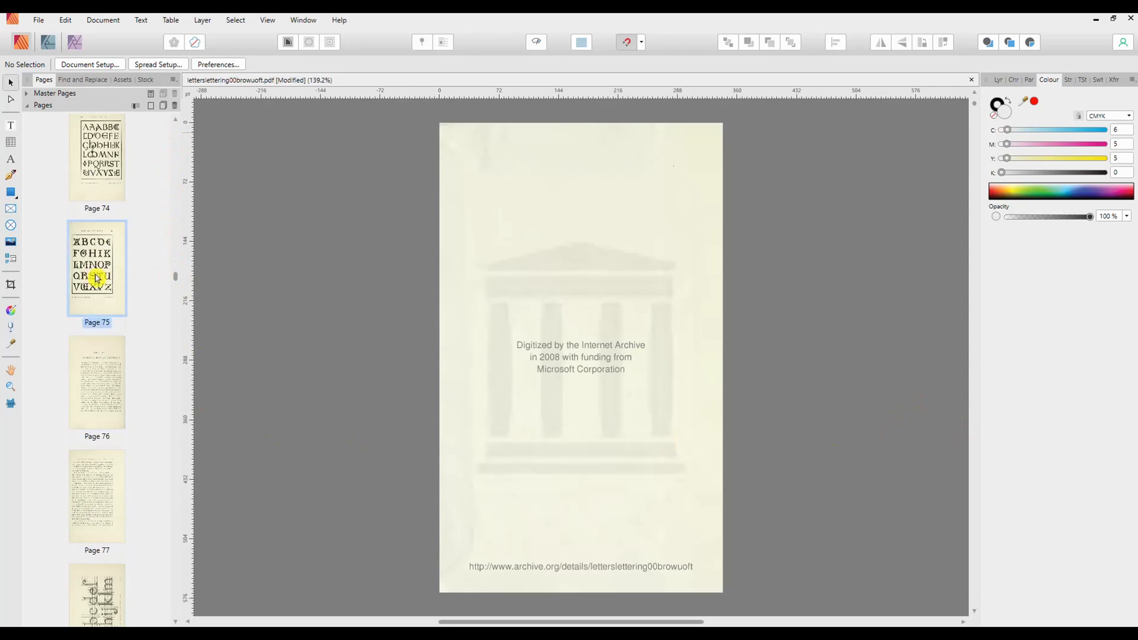
double_click(99, 278)
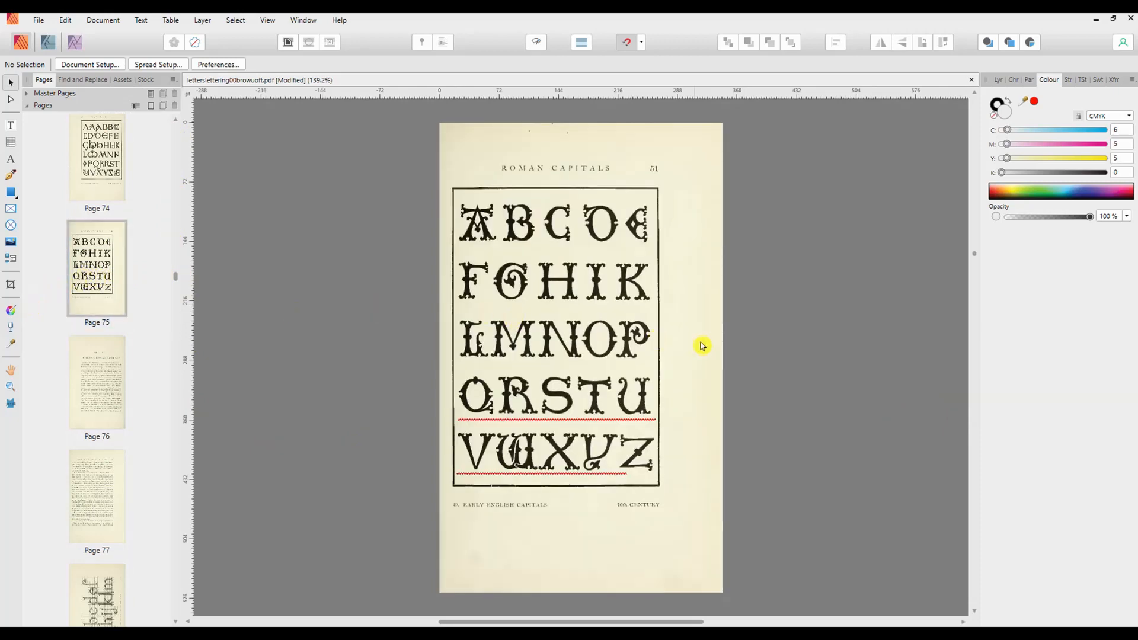
left_click(682, 349)
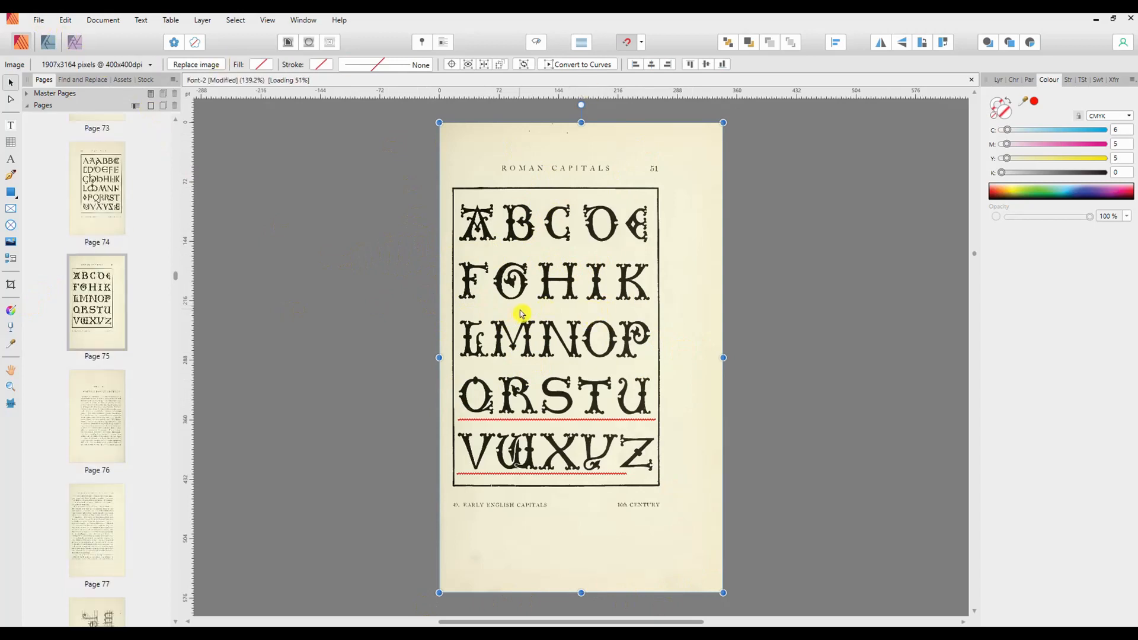
key("ctrl+alt+shift+s")
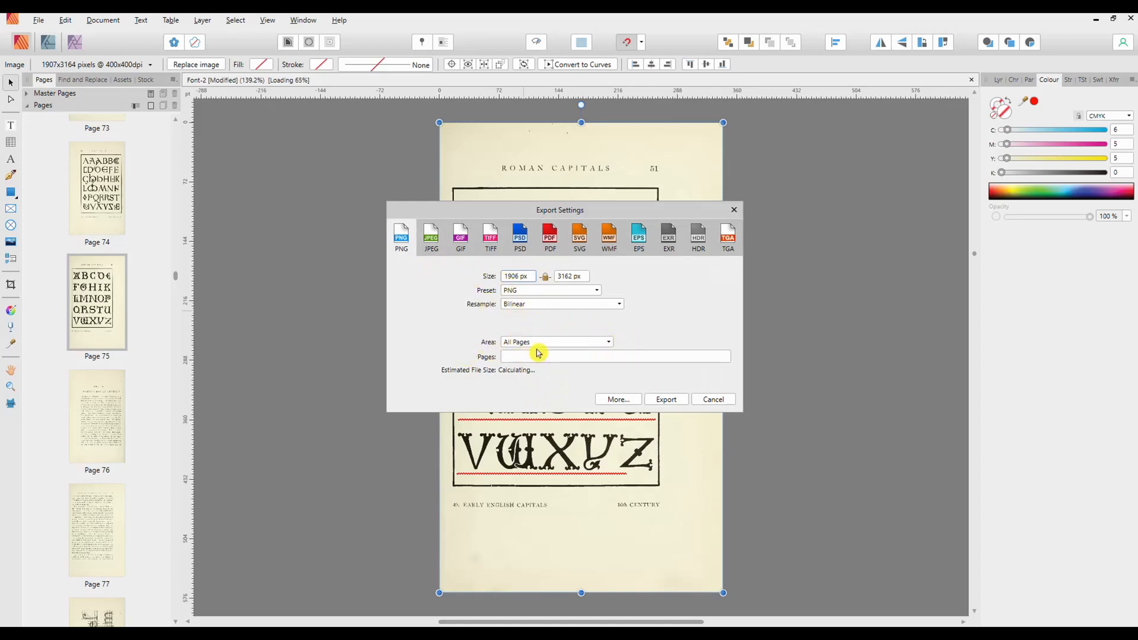
left_click(605, 348)
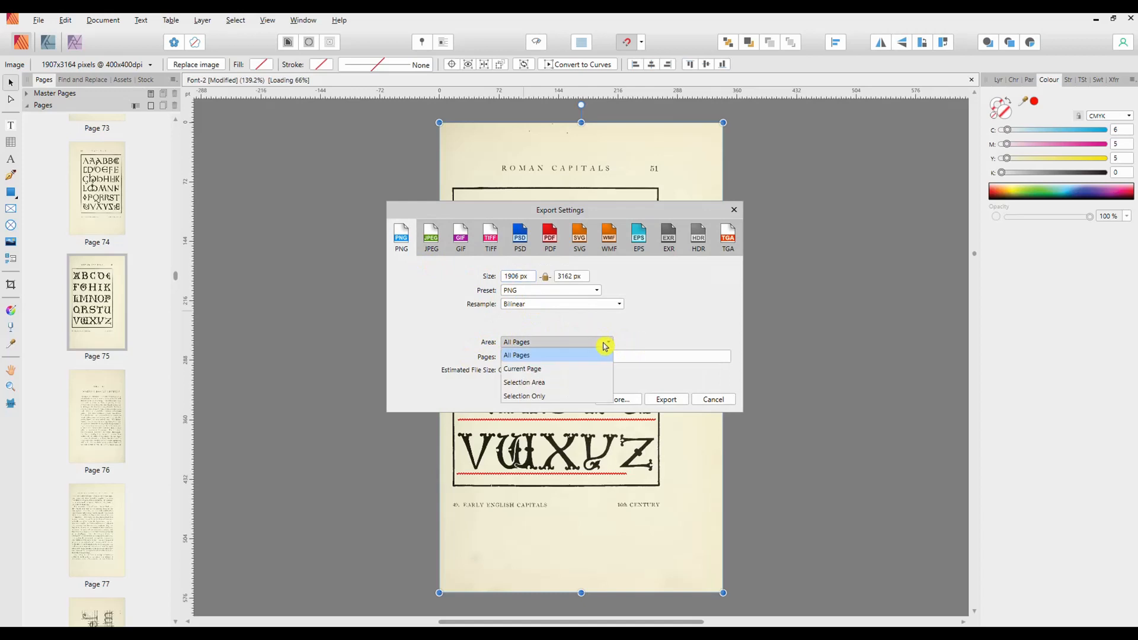
left_click(529, 373)
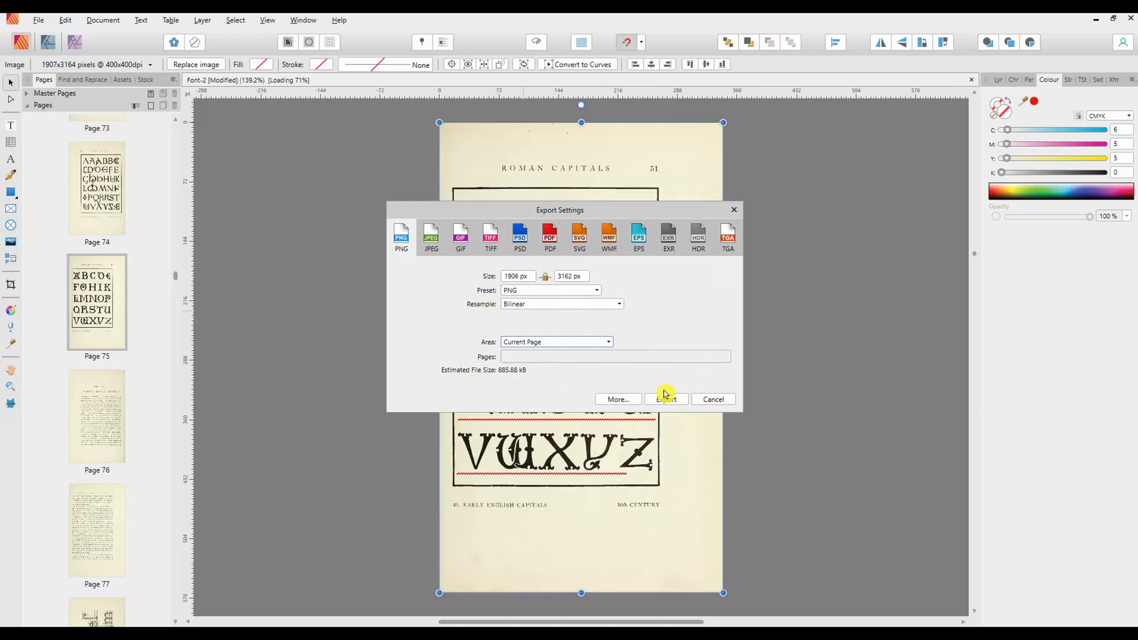
left_click(666, 401)
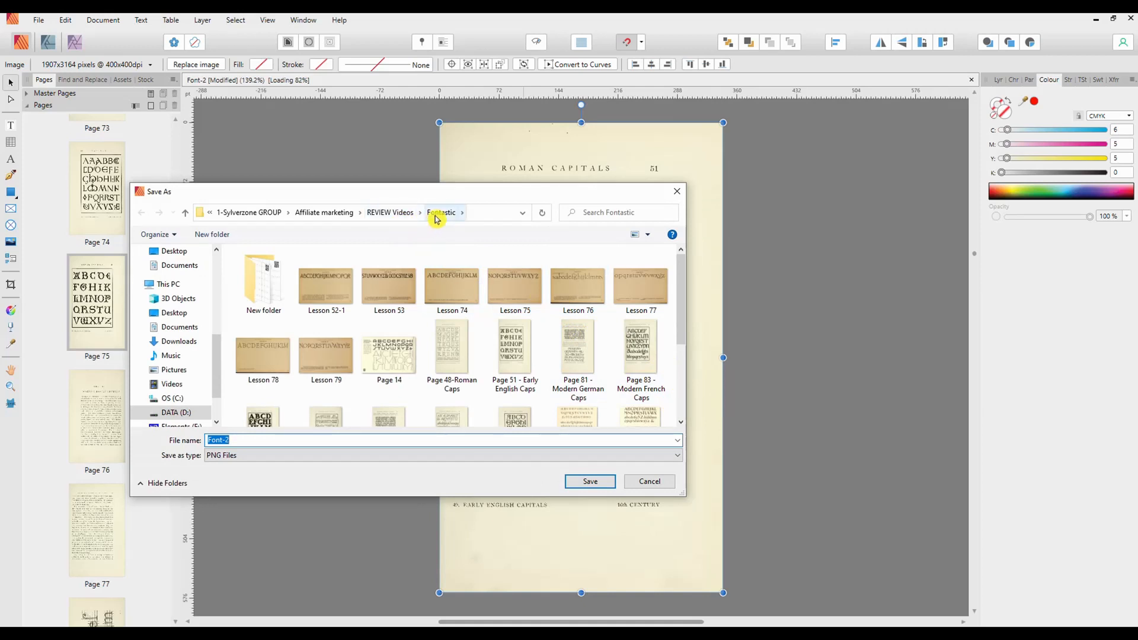
double_click(264, 286)
left_click(275, 290)
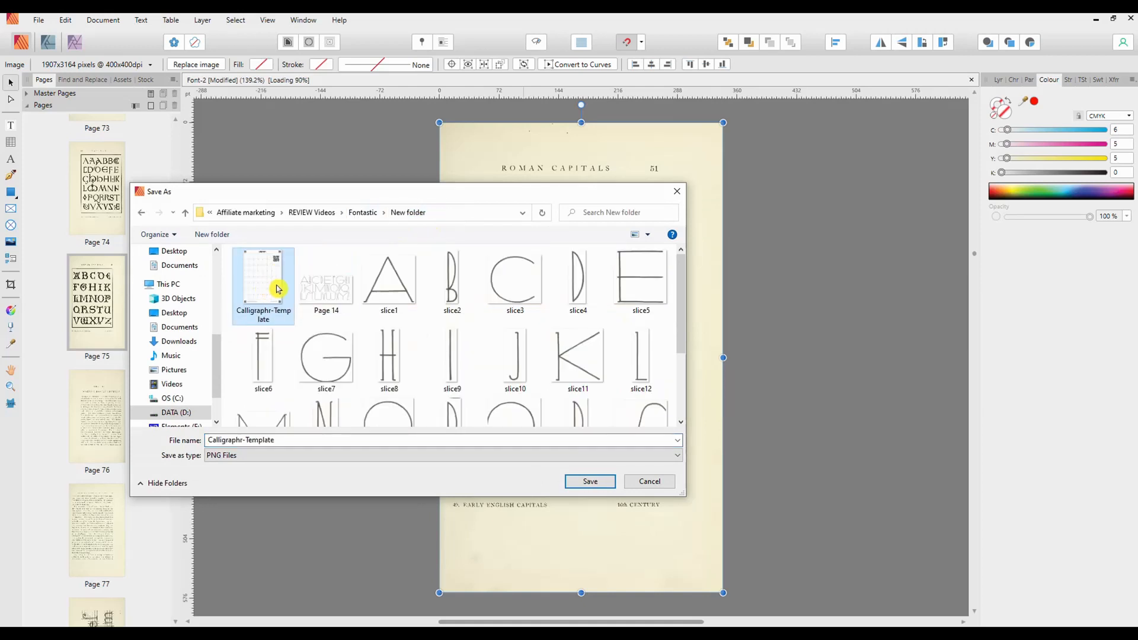
left_click(362, 213)
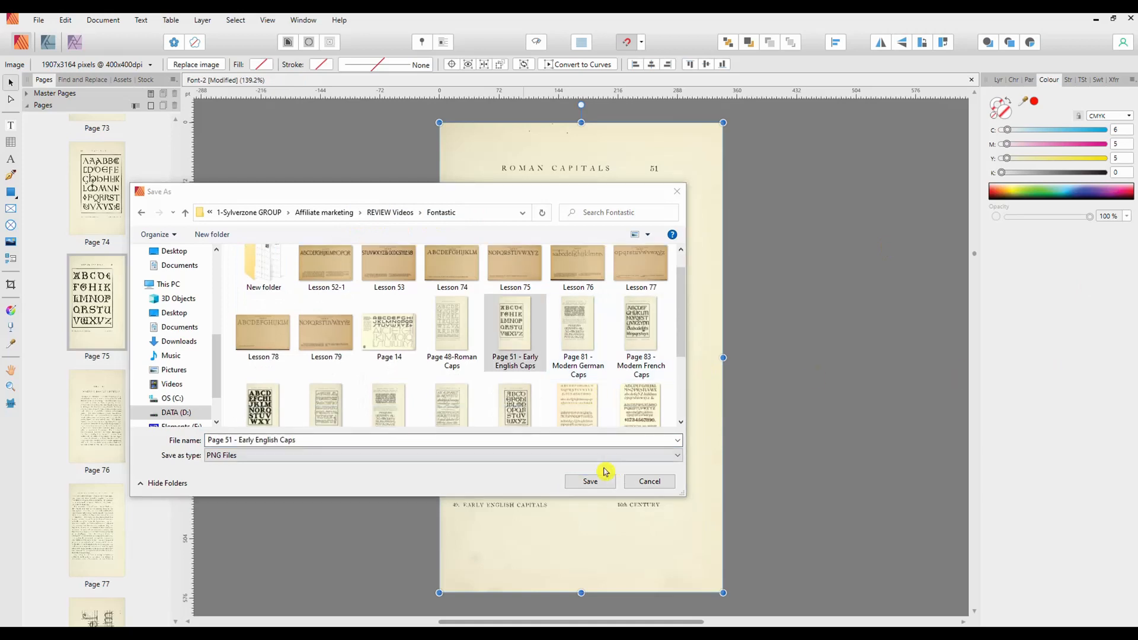
Save the export in the Fontastic folder as 'Page 51 - Early English Caps', replacing the existing file
left_click(522, 365)
left_click(571, 481)
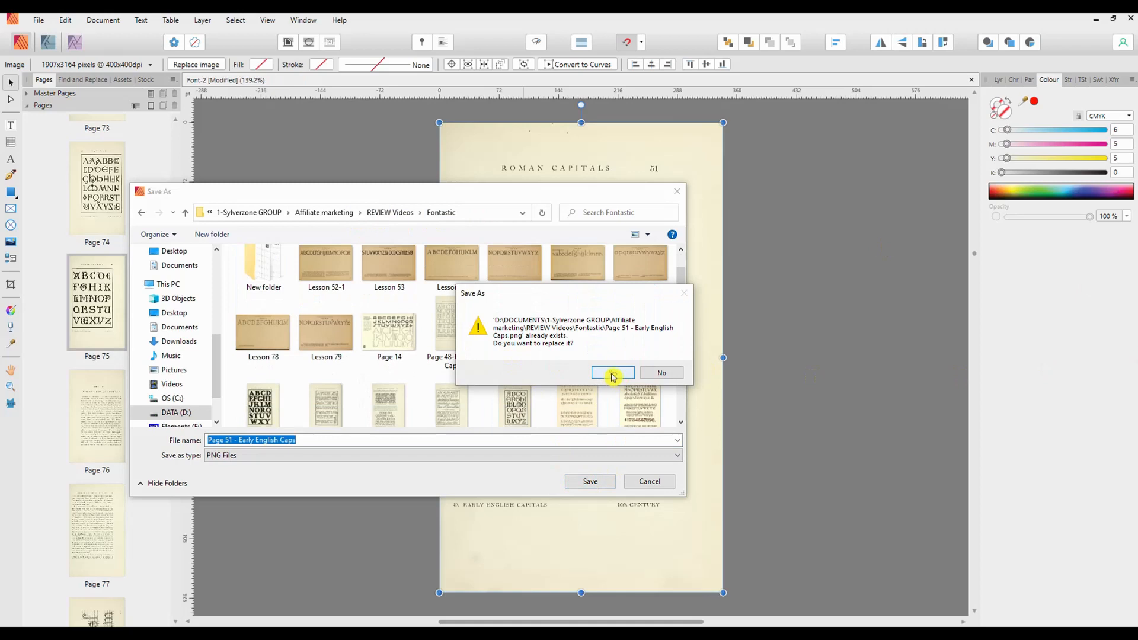
left_click(612, 373)
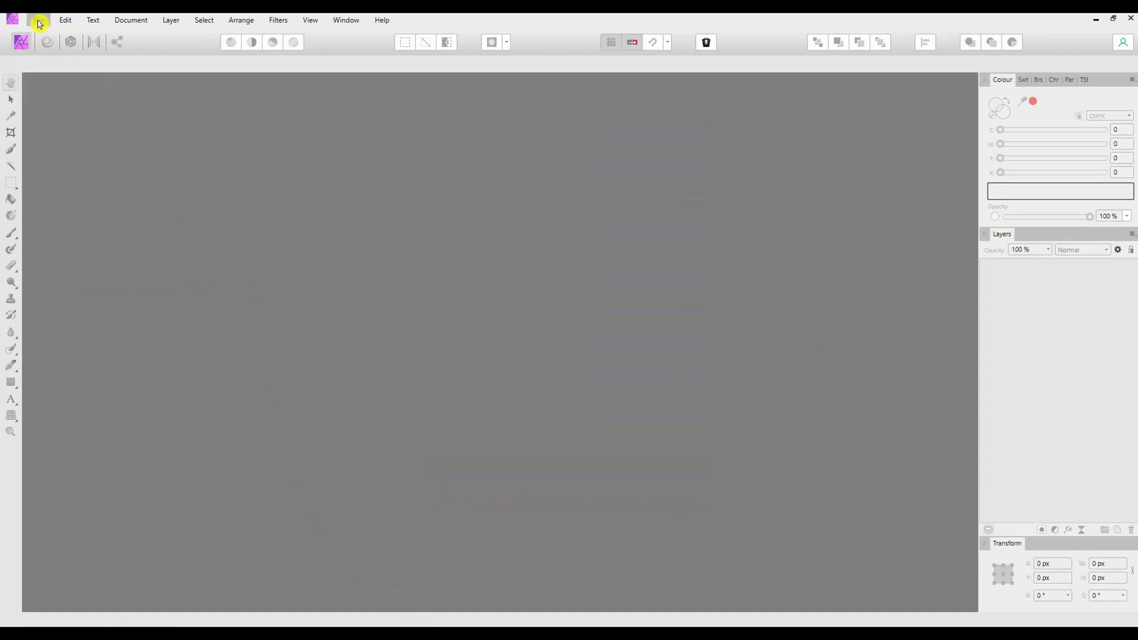
In Affinity Photo, open the exported 'Page 51 - Early English Caps' PNG from the Fontastic folder
left_click(40, 21)
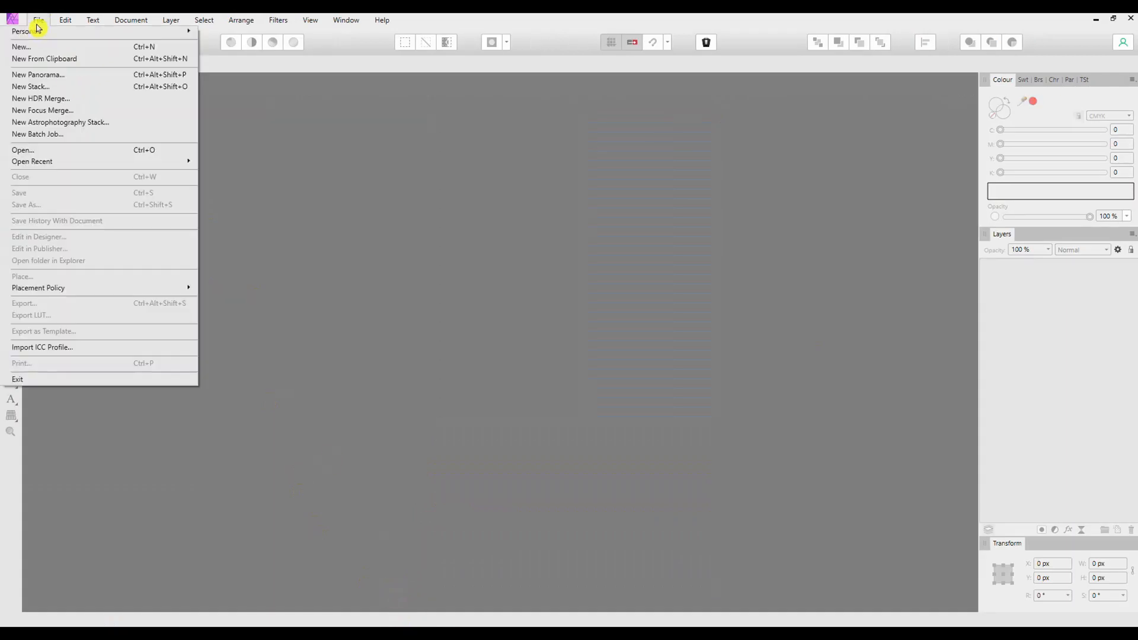
left_click(26, 152)
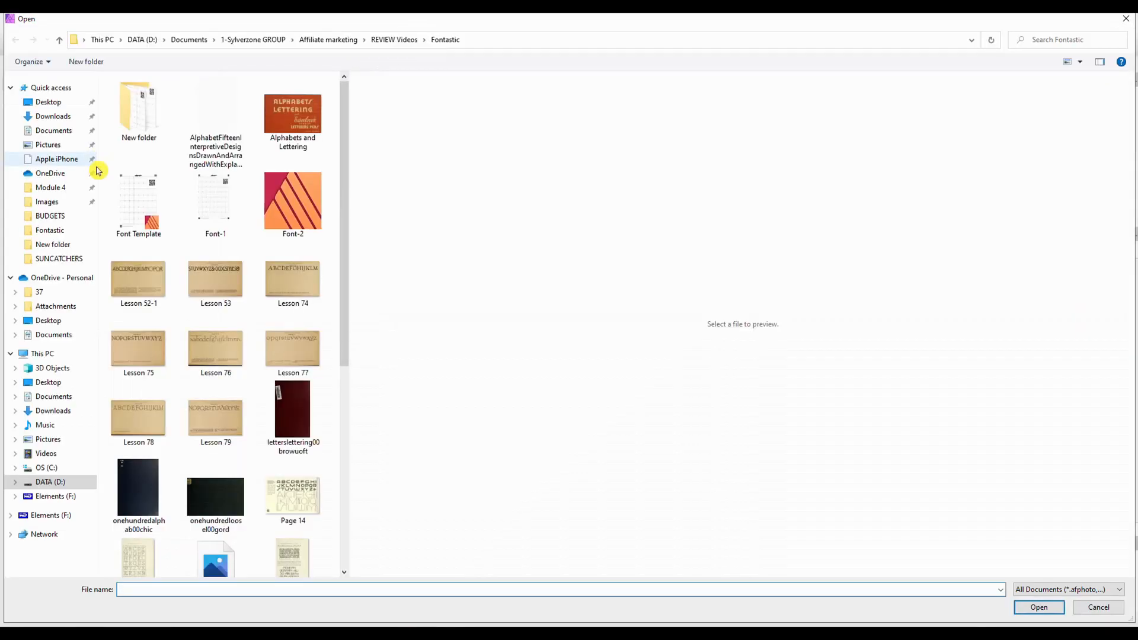
left_click_drag(340, 247, 363, 513)
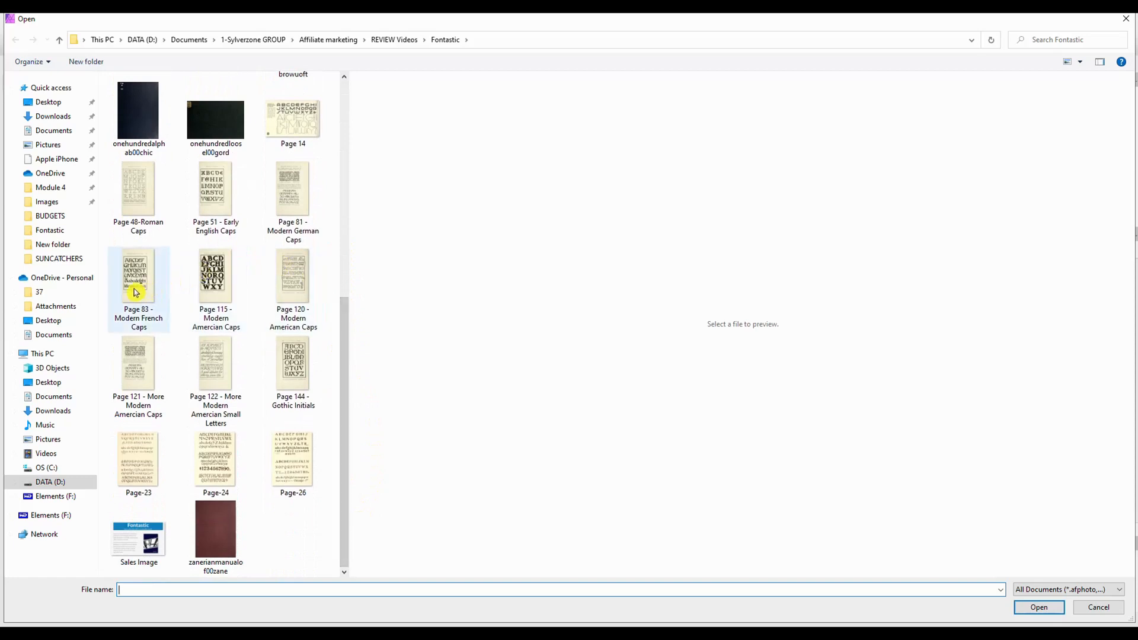
left_click(299, 385)
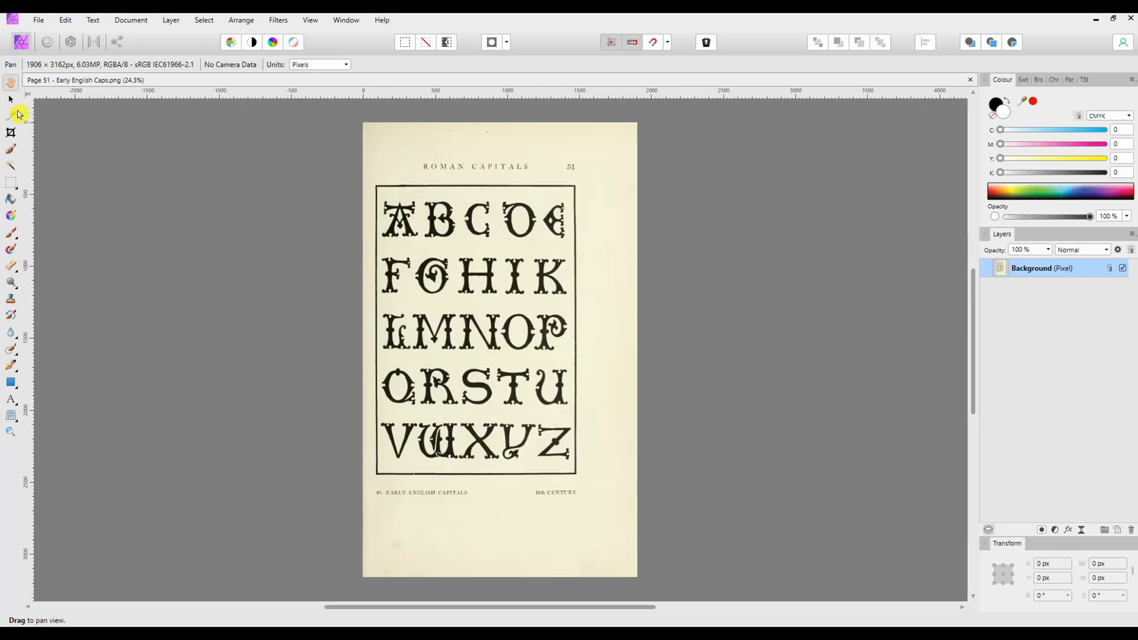
Flood-erase the paper background outside and inside the alphabet frame and inside the letter counters at 20% tolerance
key("v")
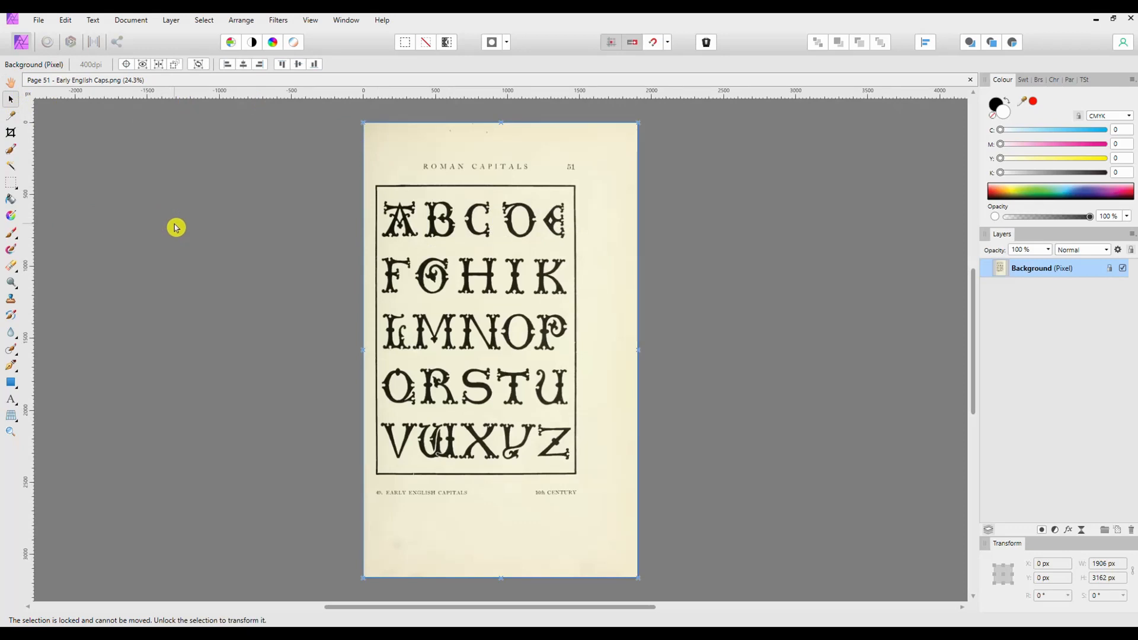
left_click(13, 273)
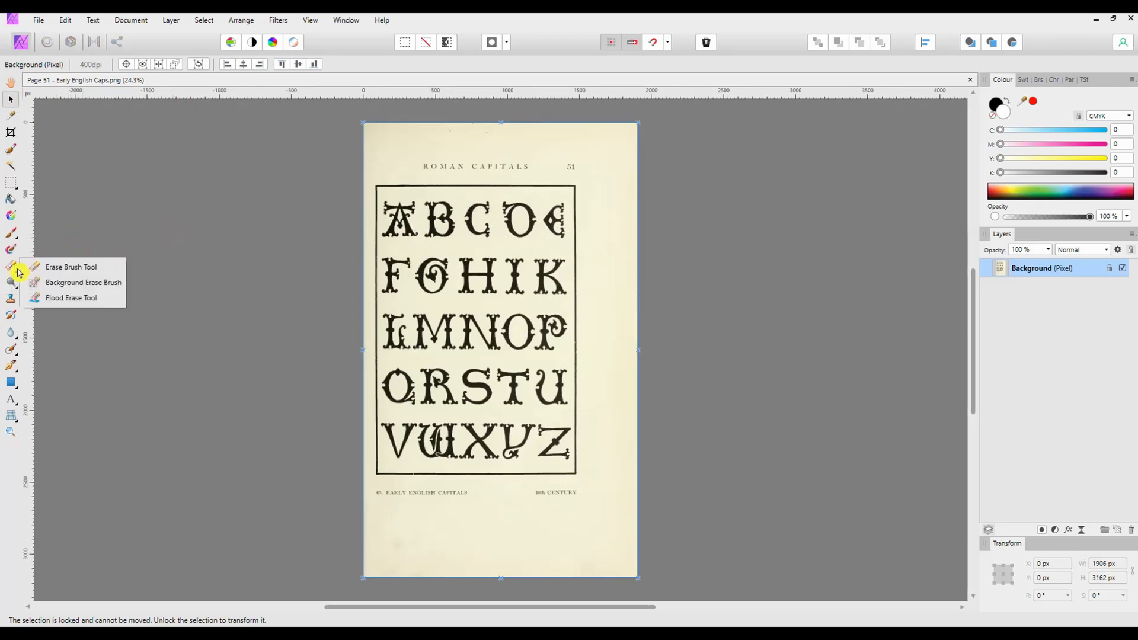
left_click(67, 301)
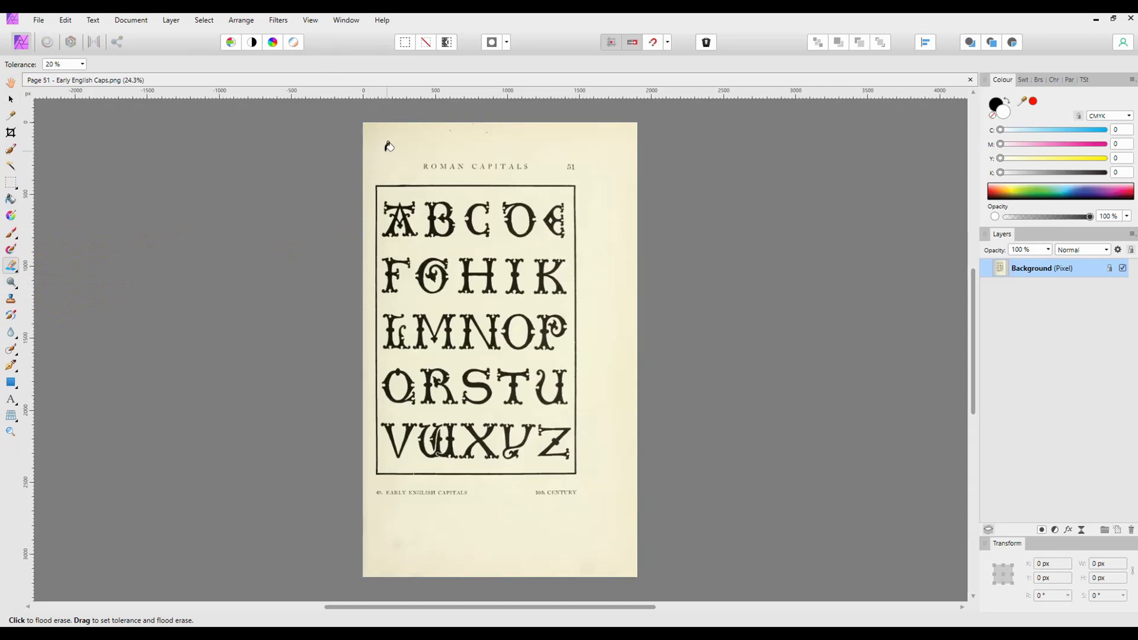
left_click(389, 147)
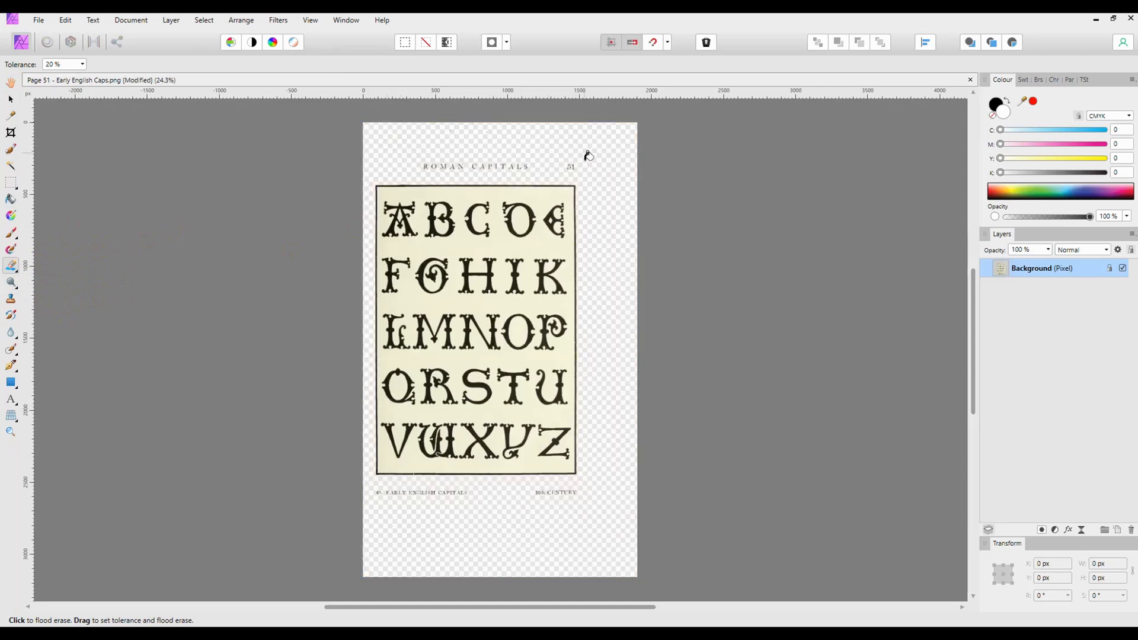
left_click(468, 194)
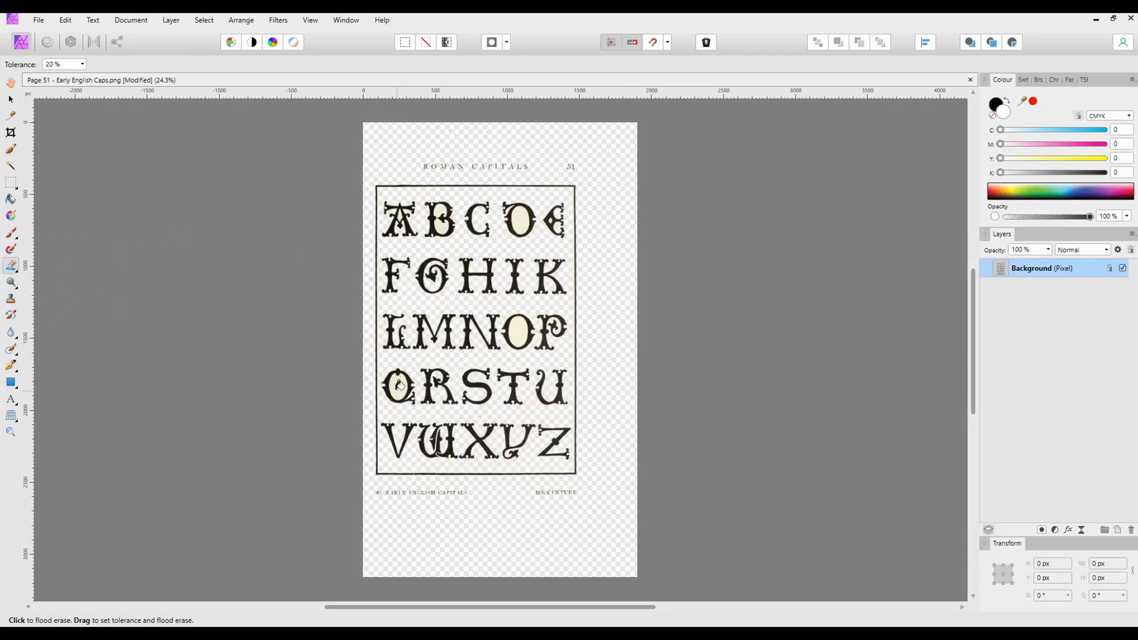
left_click(525, 217)
left_click(442, 210)
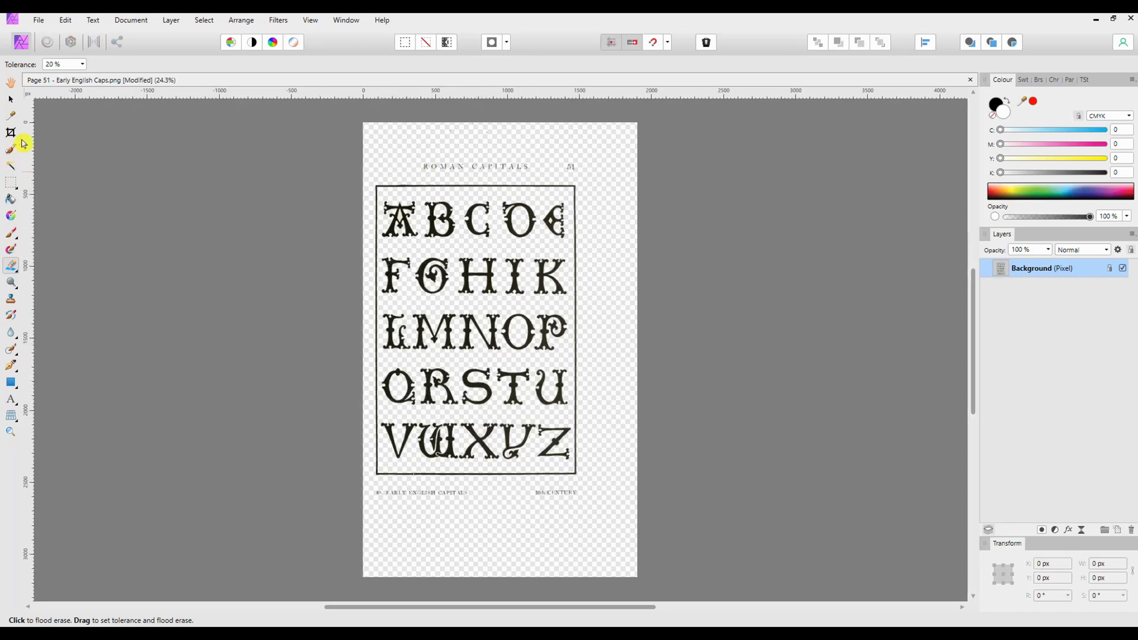
Select the 'Roman Capitals 51' header with a rectangular marquee and delete it
left_click(14, 271)
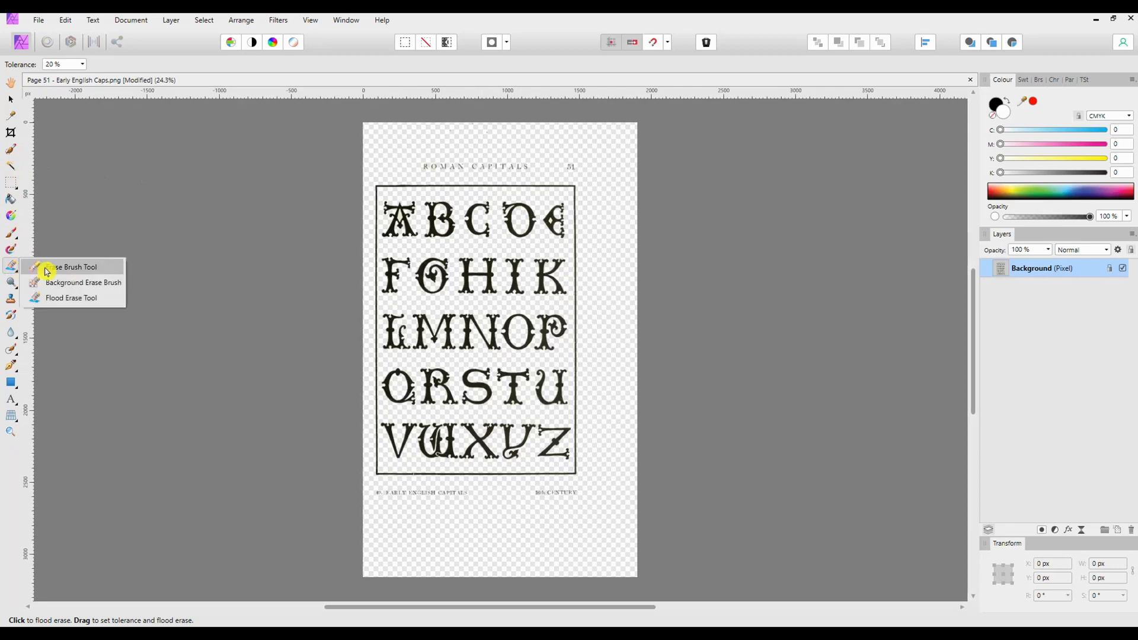
left_click(71, 283)
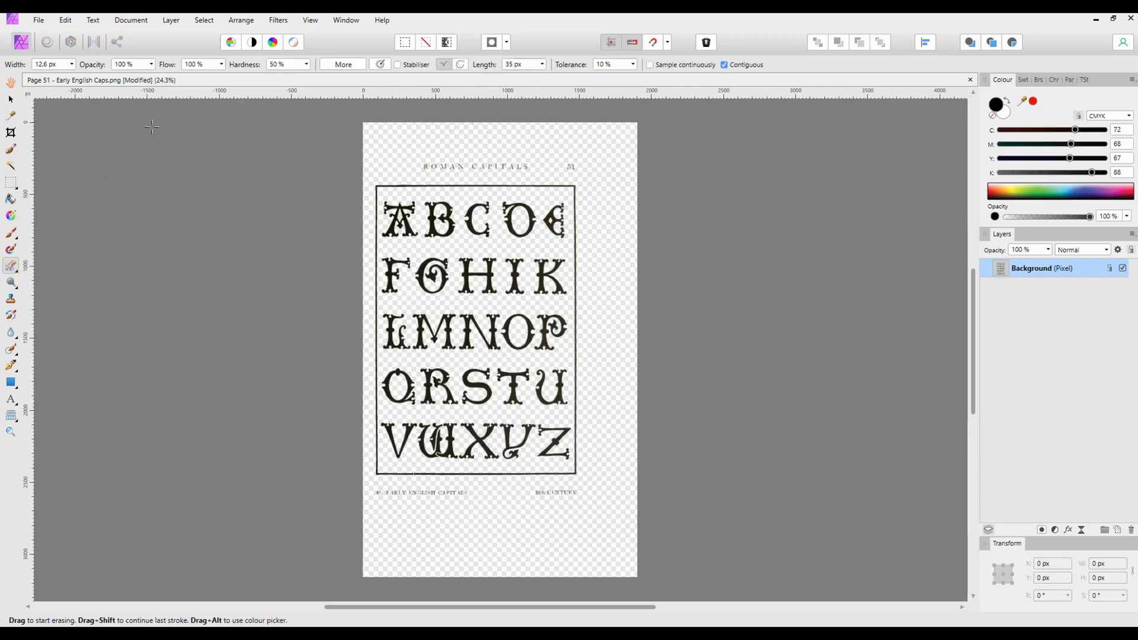
left_click(18, 186)
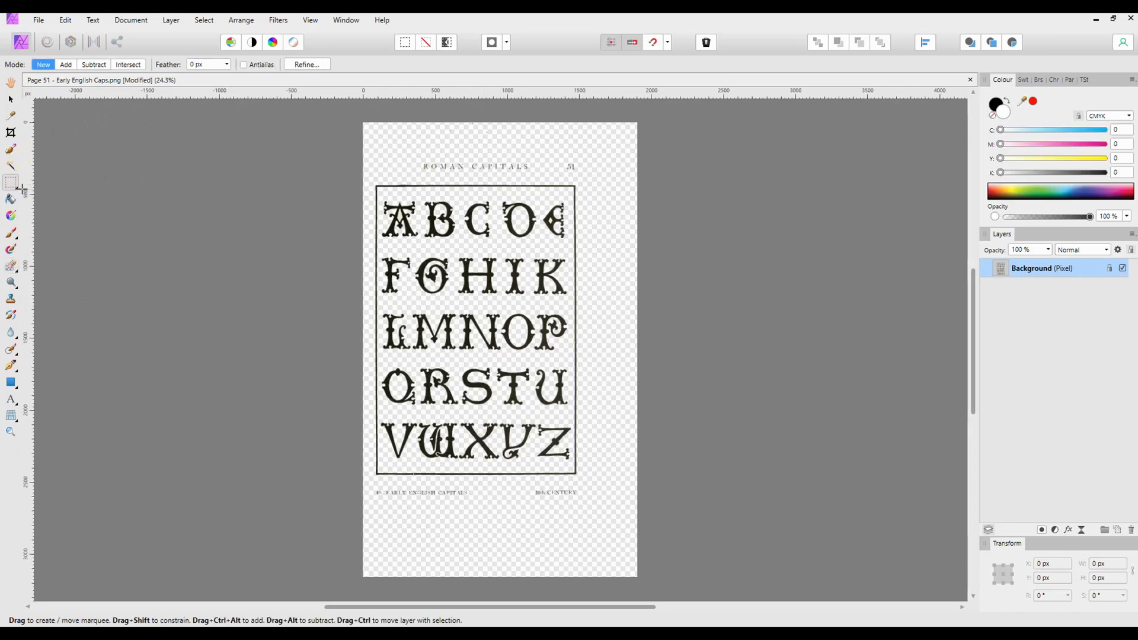
left_click_drag(378, 151, 617, 177)
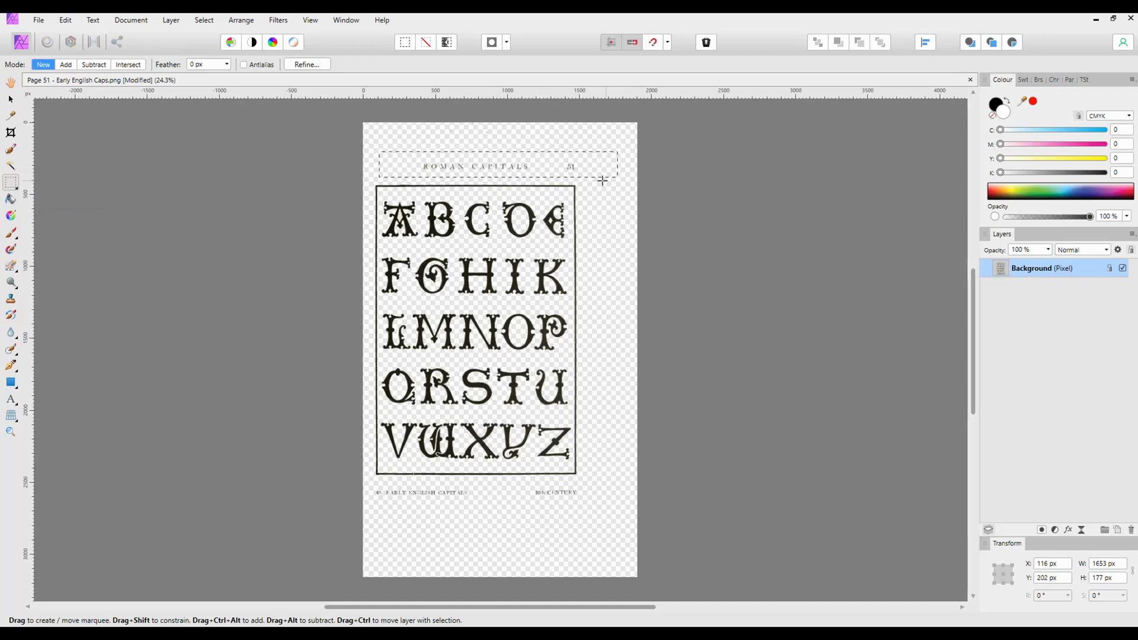
key("Delete")
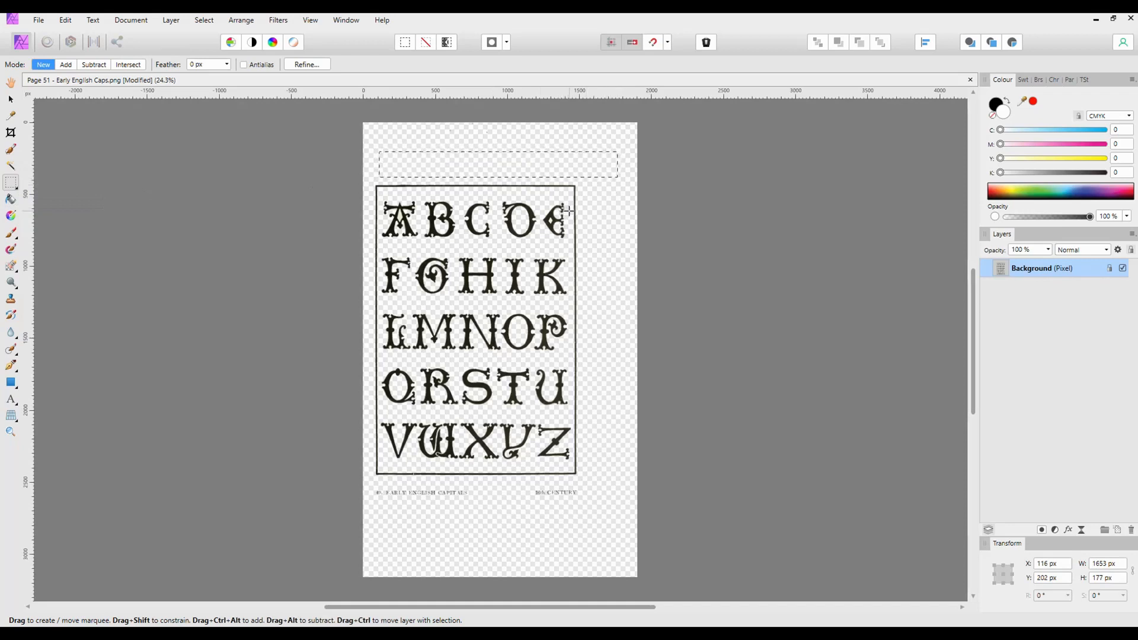
Marquee and delete the bottom caption and the frame's right, bottom and left border lines
left_click_drag(615, 505, 368, 485)
key("Delete")
left_click_drag(604, 179, 567, 181)
left_click_drag(568, 246, 565, 495)
left_click_drag(372, 473, 609, 489)
left_click_drag(370, 177, 381, 489)
key("Delete")
Crop the canvas tightly around the alphabet to about 1453 × 1876 px
left_click_drag(594, 180, 366, 191)
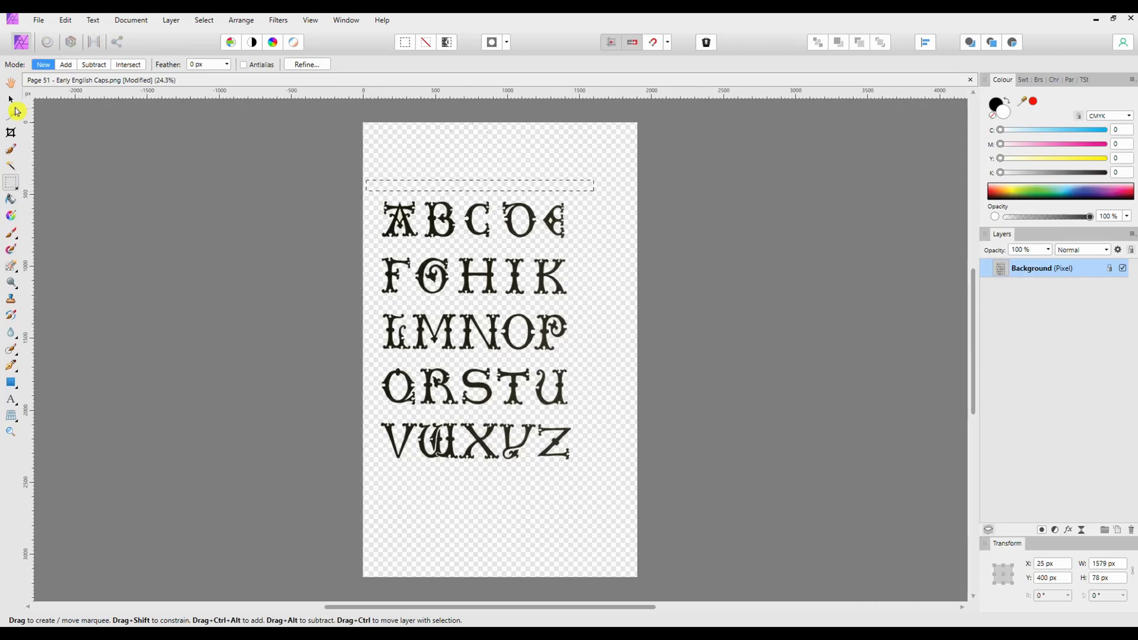
left_click(13, 136)
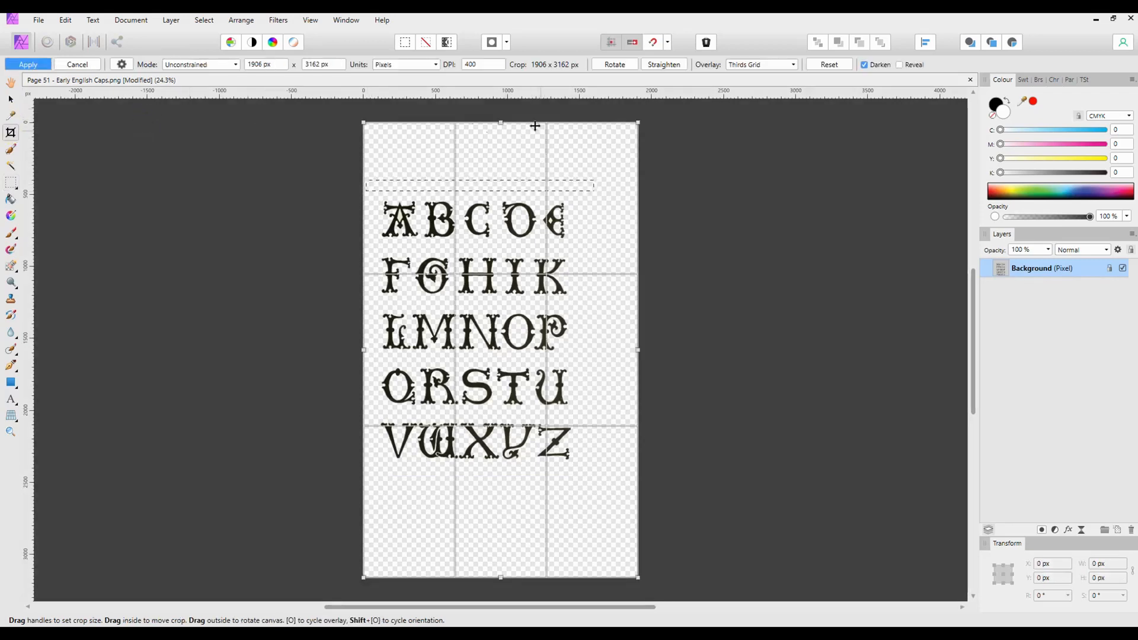
left_click_drag(500, 123, 497, 194)
left_click_drag(636, 576, 579, 465)
mouse_move(363, 330)
left_mouse_down()
mouse_move(379, 330)
mouse_move(369, 329)
left_mouse_up()
key("h")
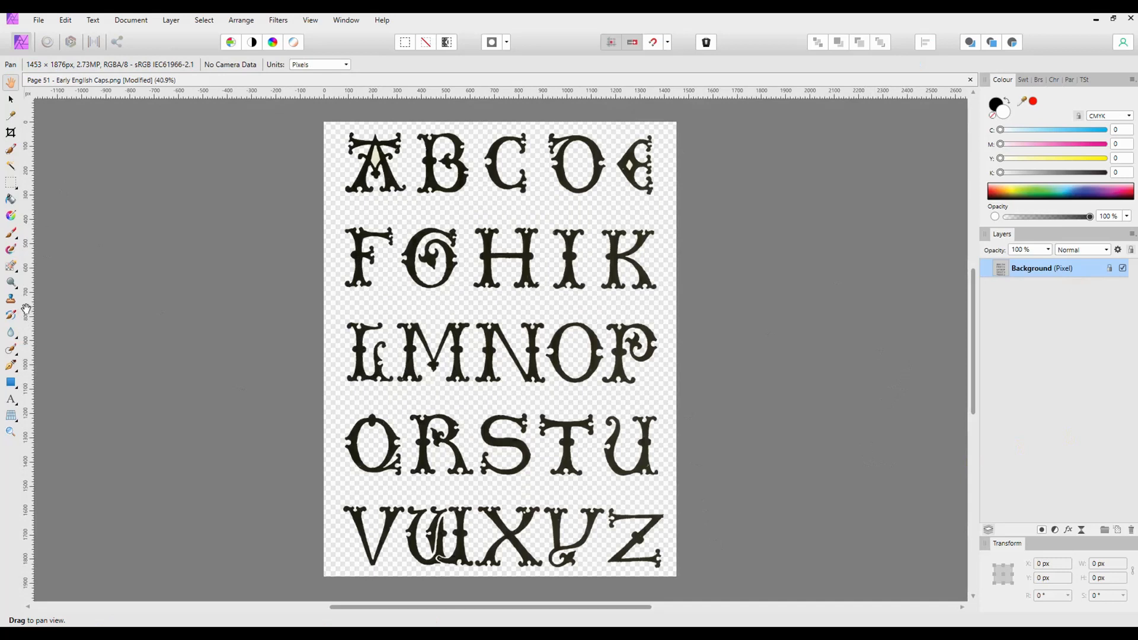
Flood-erase the remaining background inside the letter A
left_click(15, 273)
left_click(47, 298)
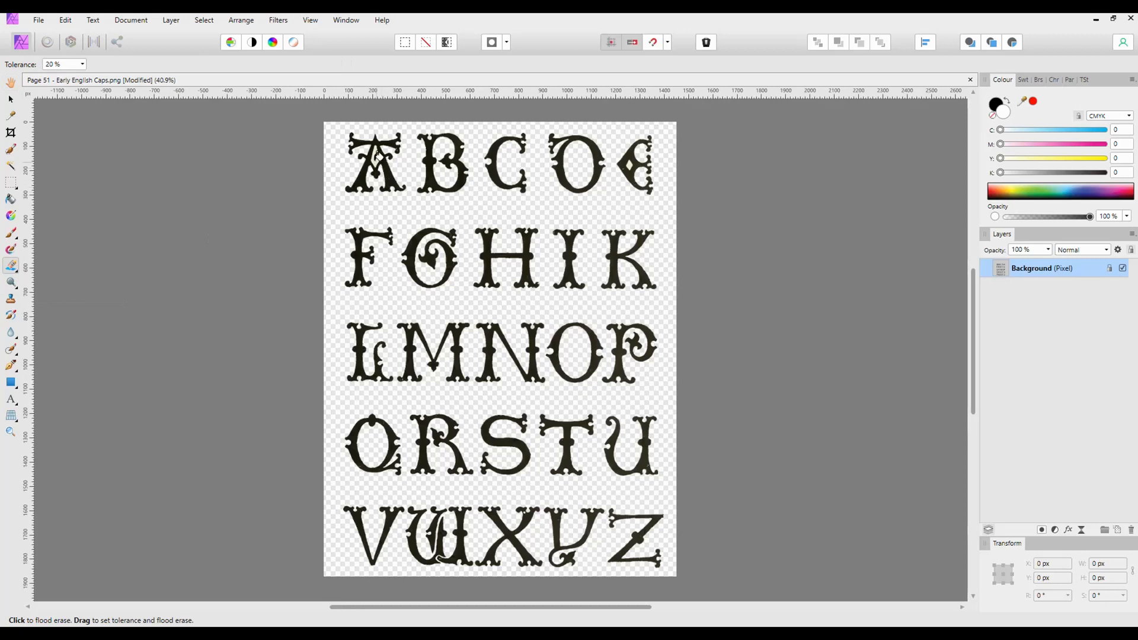
left_click(388, 159)
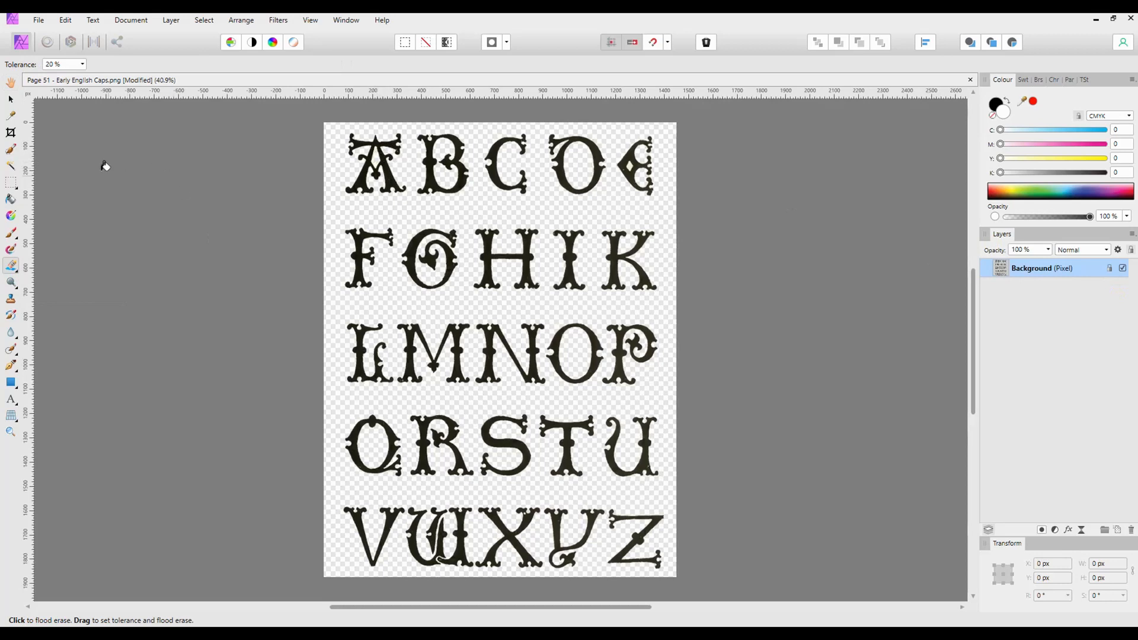
Switch to the Export Persona and draw slices around the letters A, B and C
left_click(116, 44)
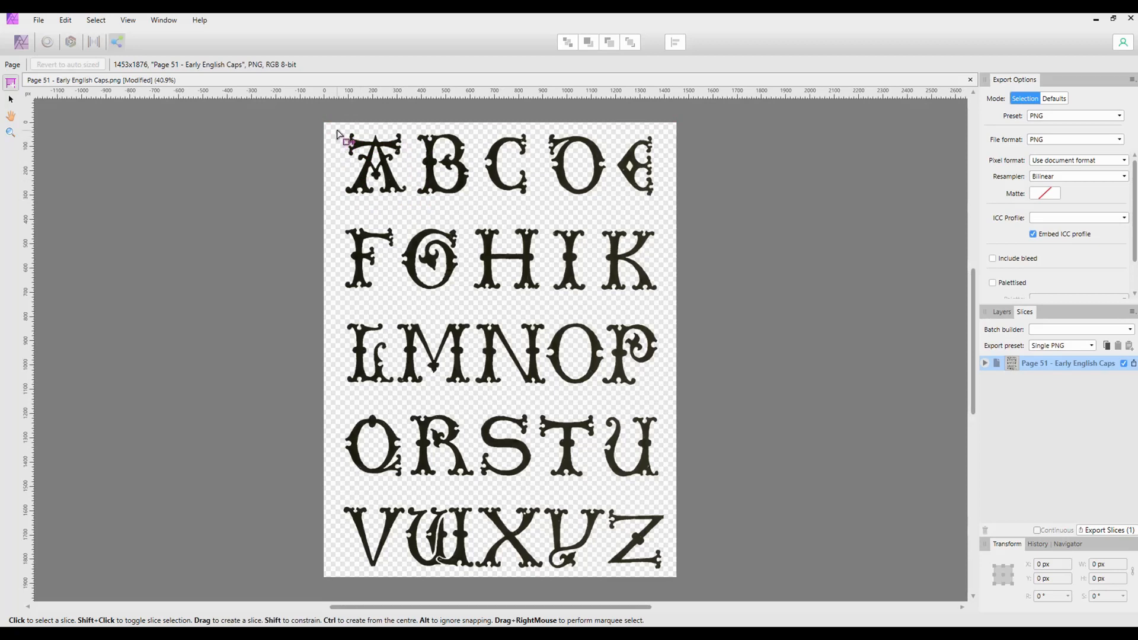
left_click_drag(341, 131, 409, 196)
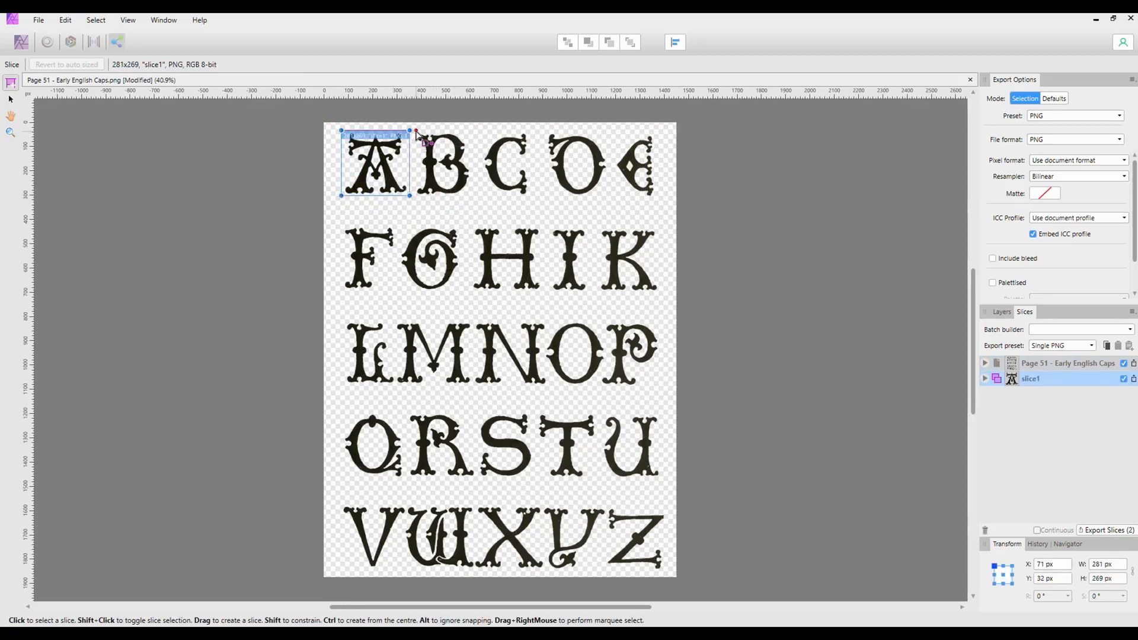
left_click_drag(417, 132, 472, 196)
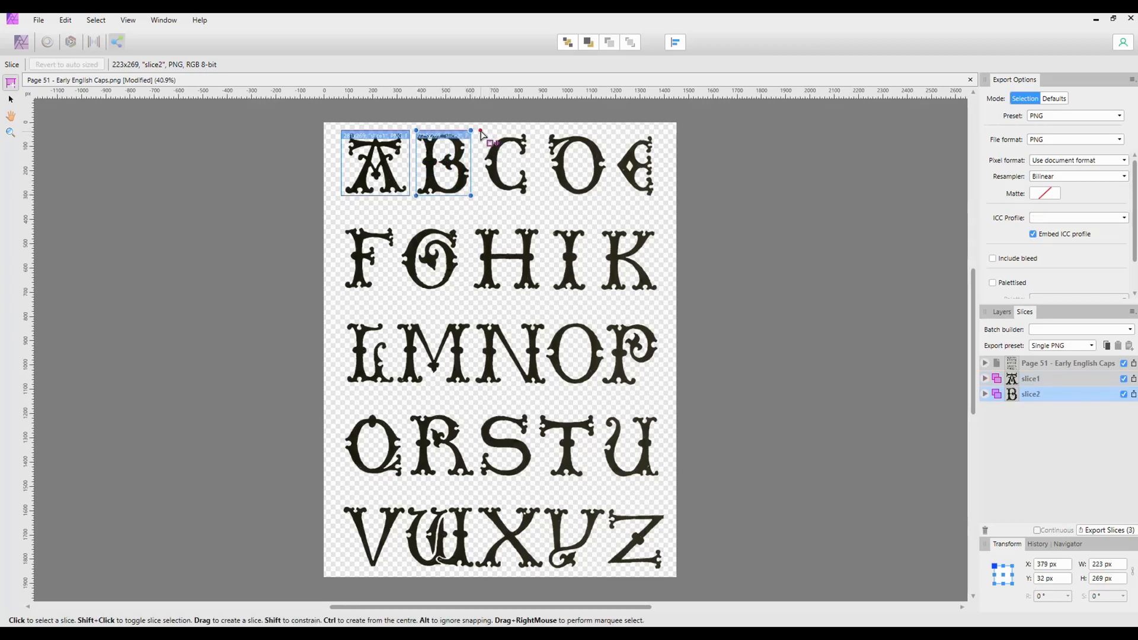
left_click_drag(482, 131, 531, 196)
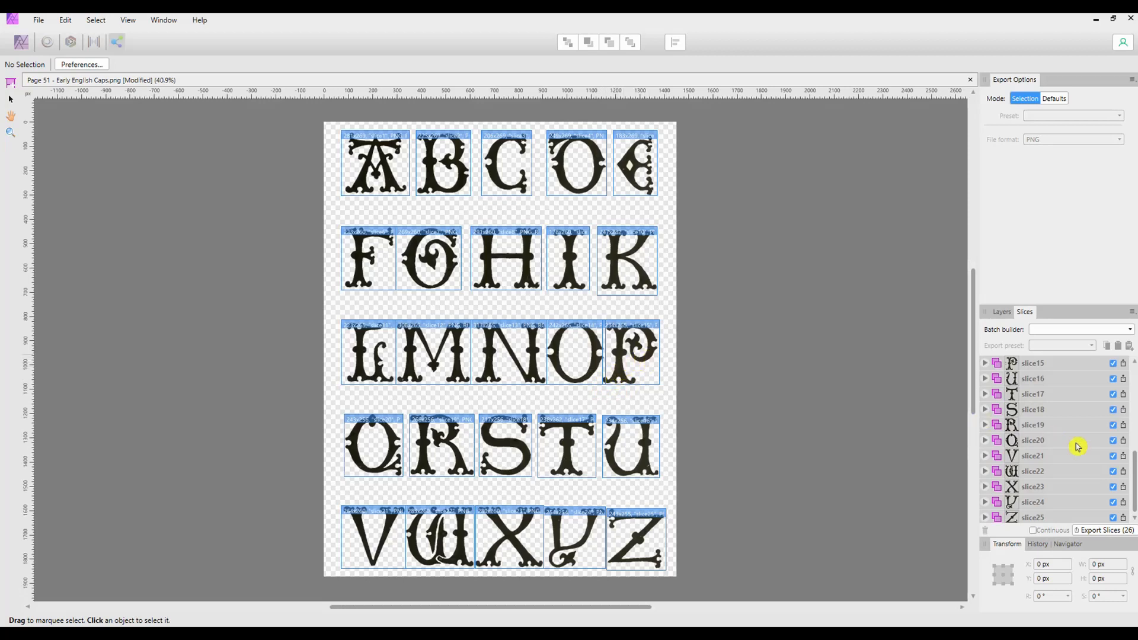
Export all slices as PNG into the Old English-1 folder inside New folder
left_click(1098, 535)
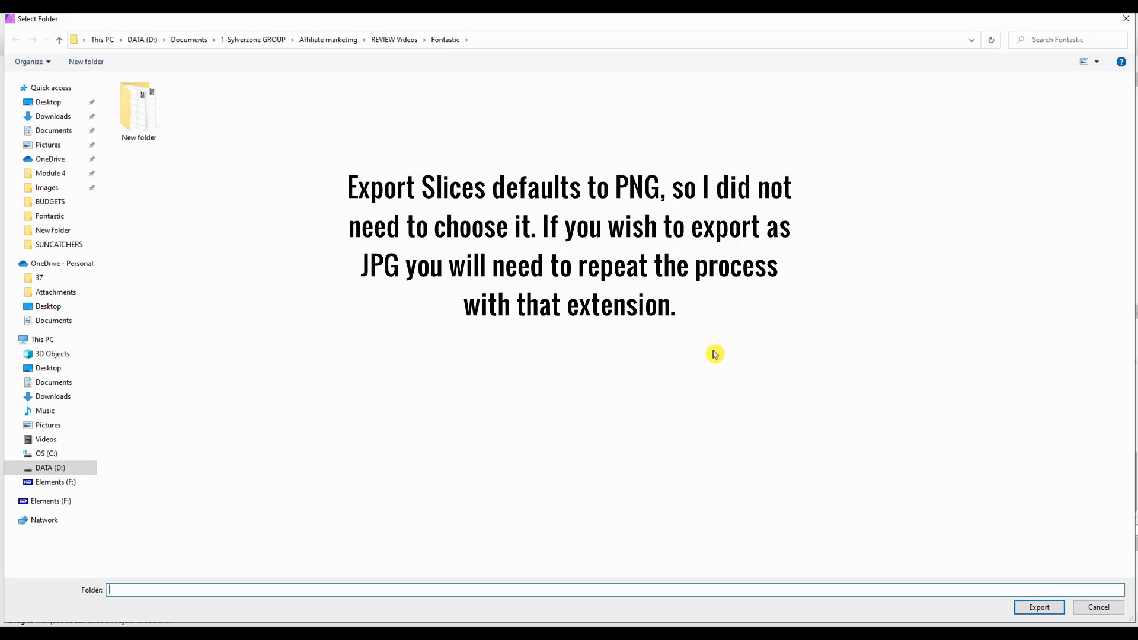
double_click(145, 122)
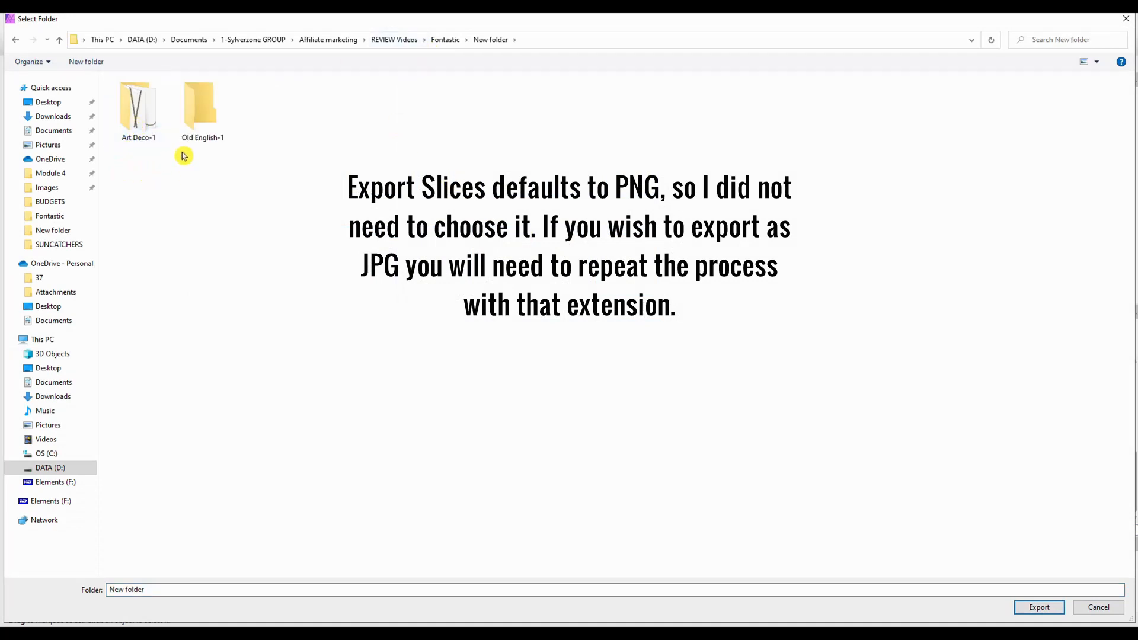
double_click(202, 117)
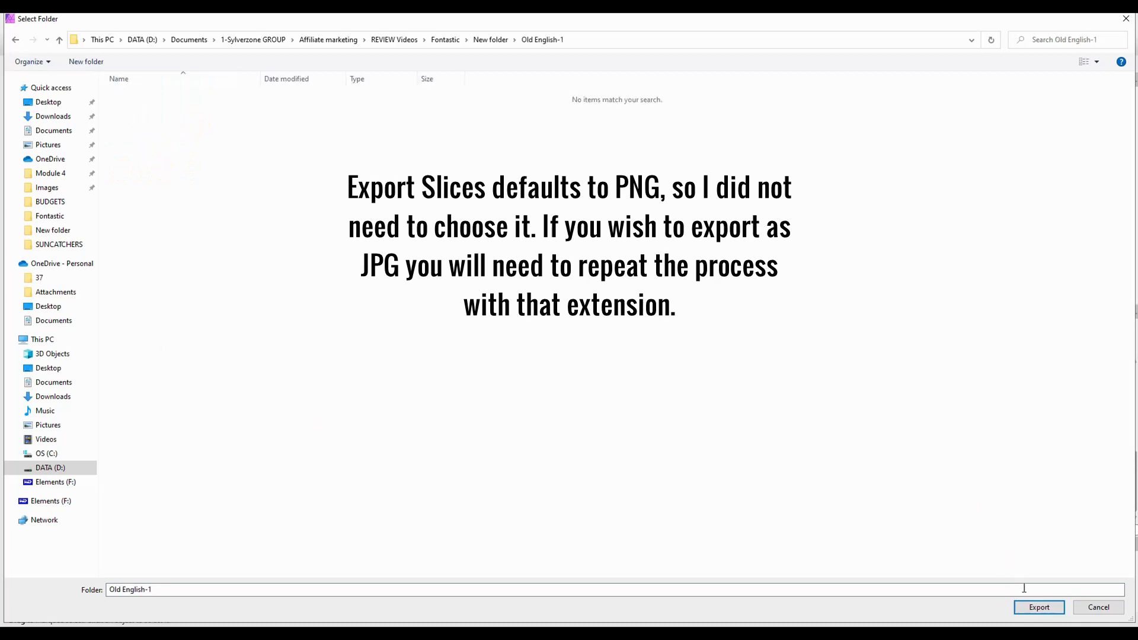
left_click(1038, 607)
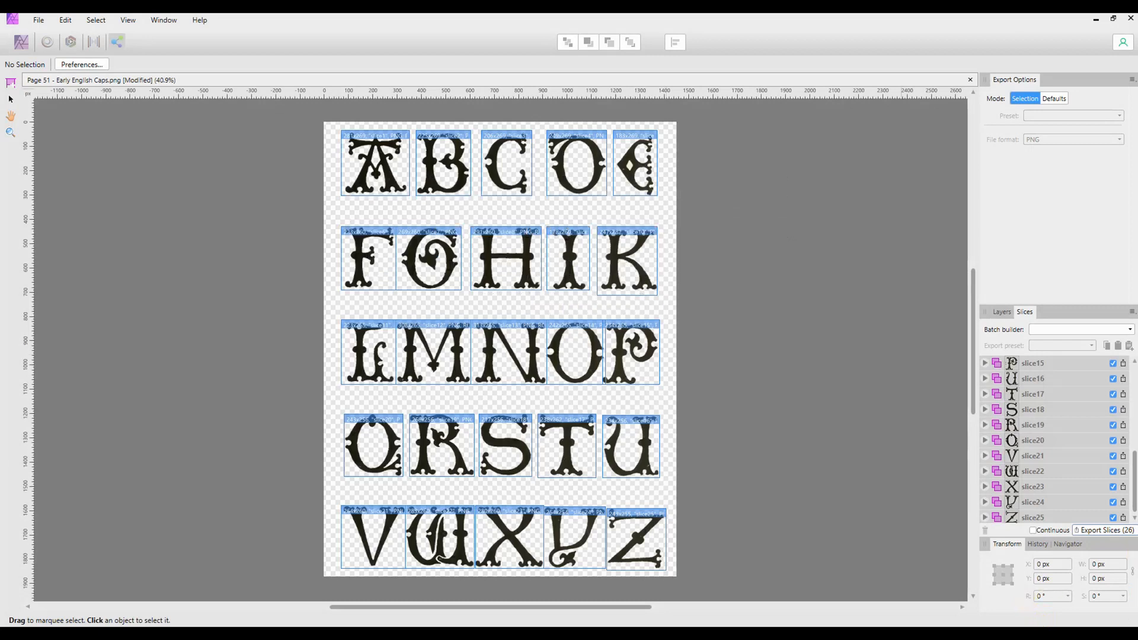
Preview the exported slice files one by one in the Old English-1 folder
left_click_drag(656, 59, 651, 53)
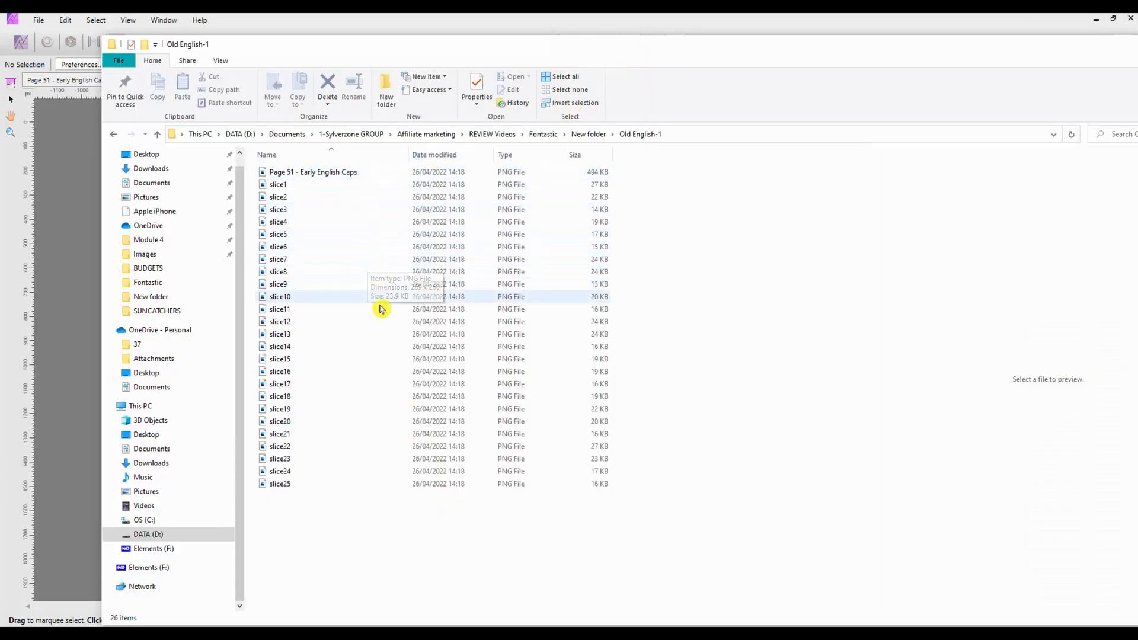
left_click(274, 185)
left_click(276, 202)
left_click(276, 210)
left_click(275, 223)
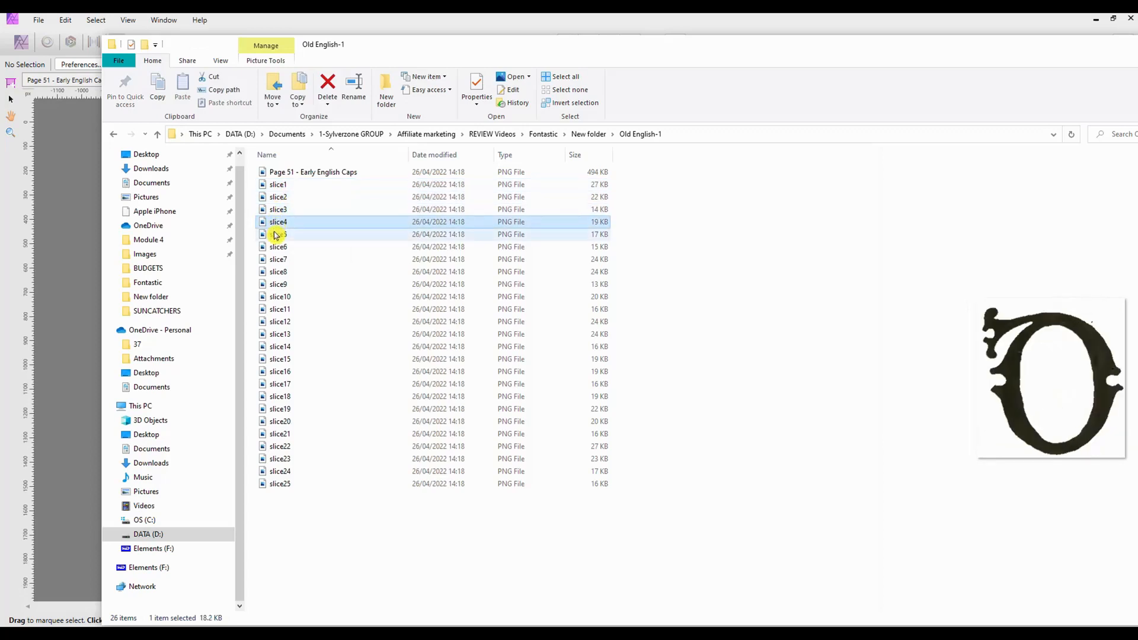
left_click(276, 235)
left_click(281, 249)
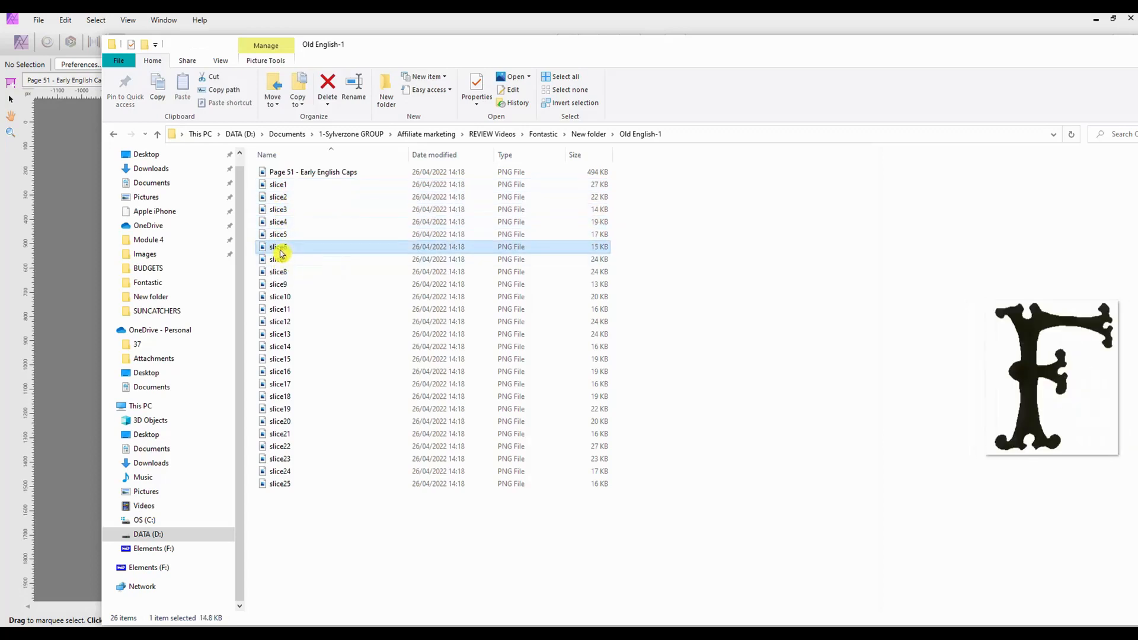
Select all 25 slice files and batch-rename them as Old English
left_click(280, 186)
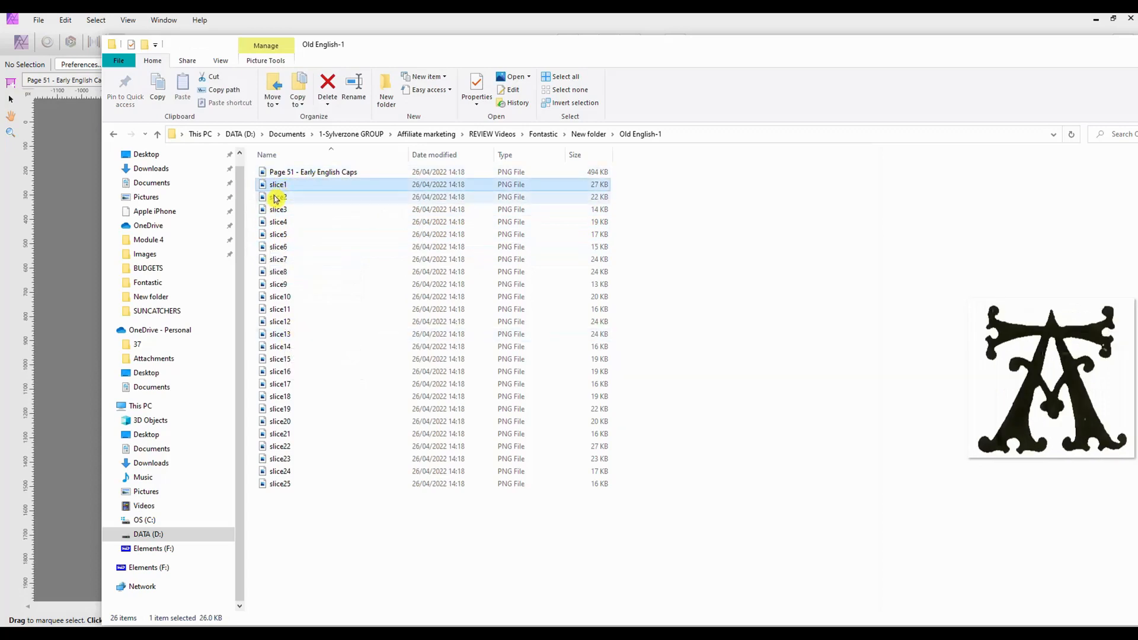
left_click(279, 490, "shift")
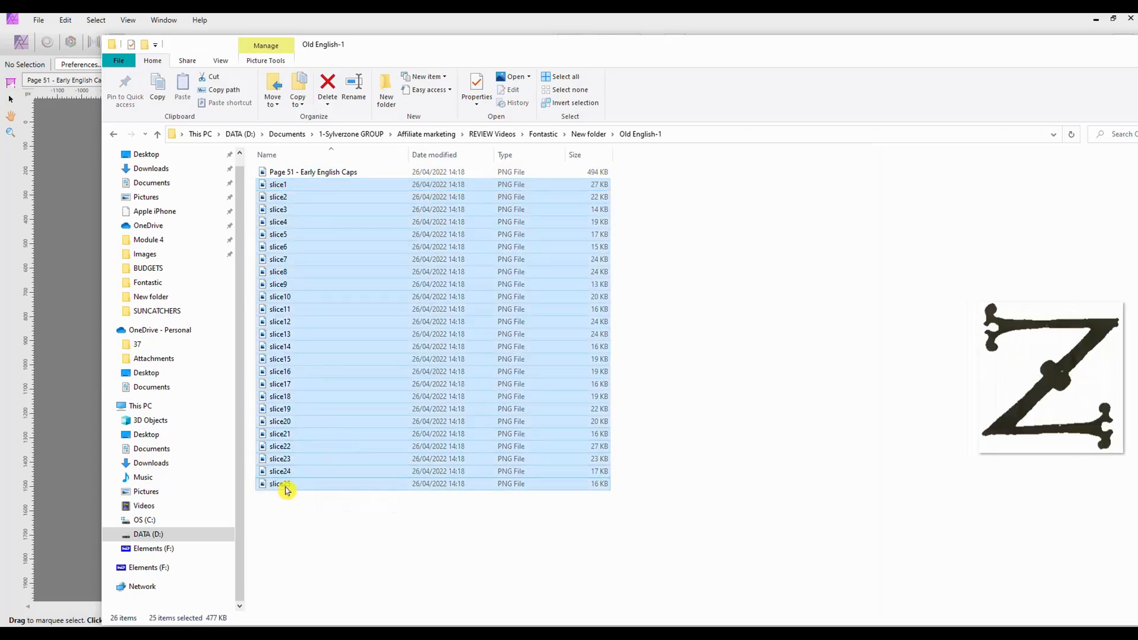
right_click(285, 486)
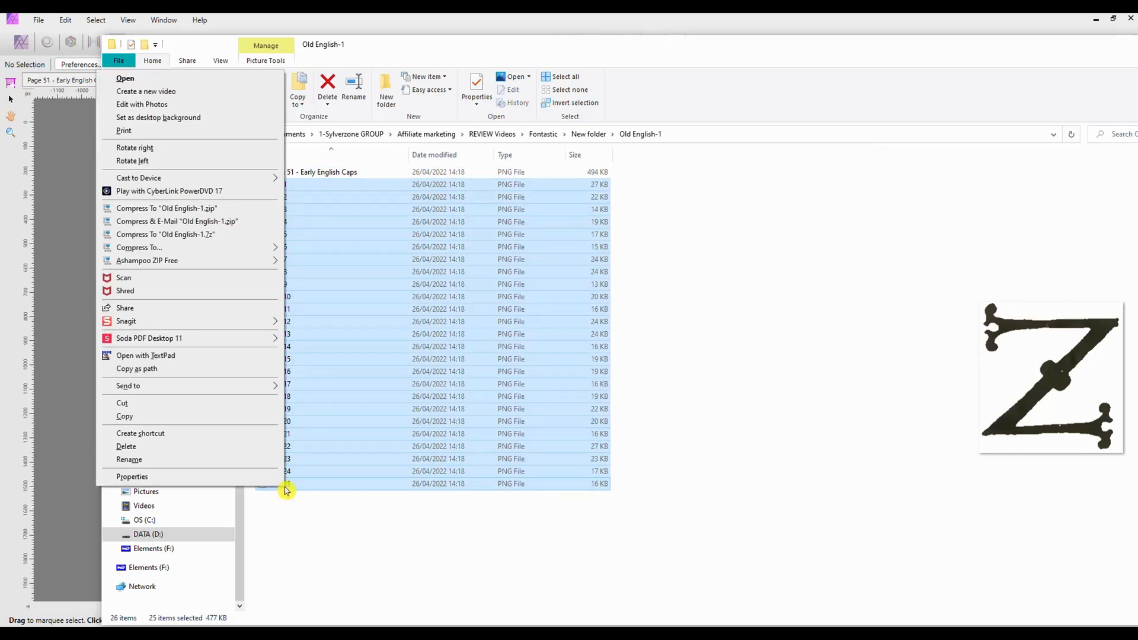
left_click(132, 460)
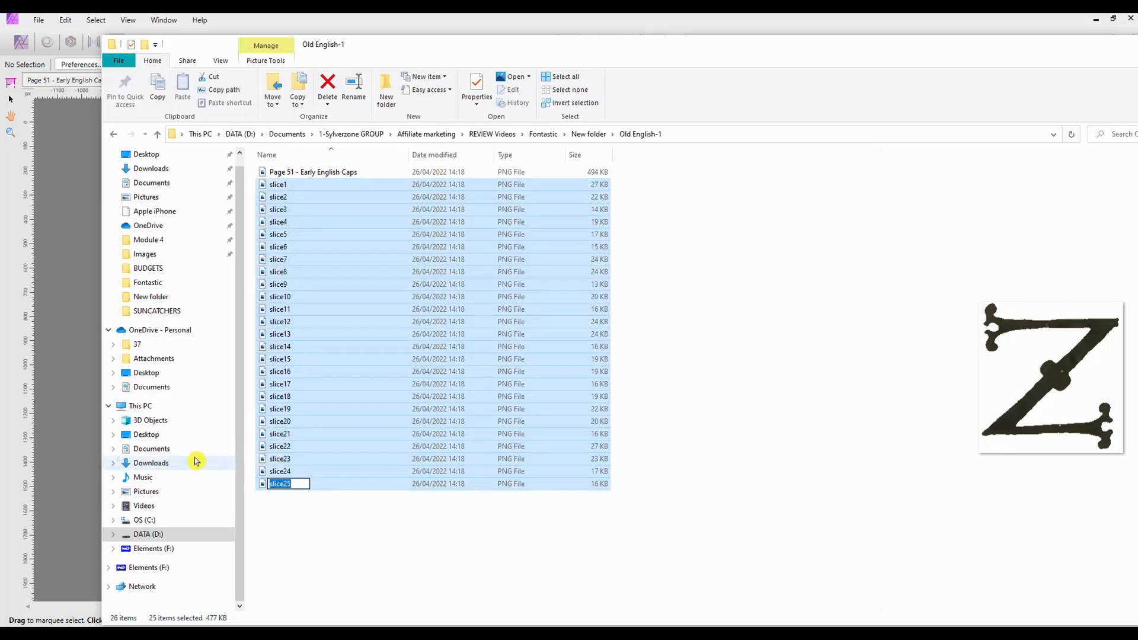
type("Old English")
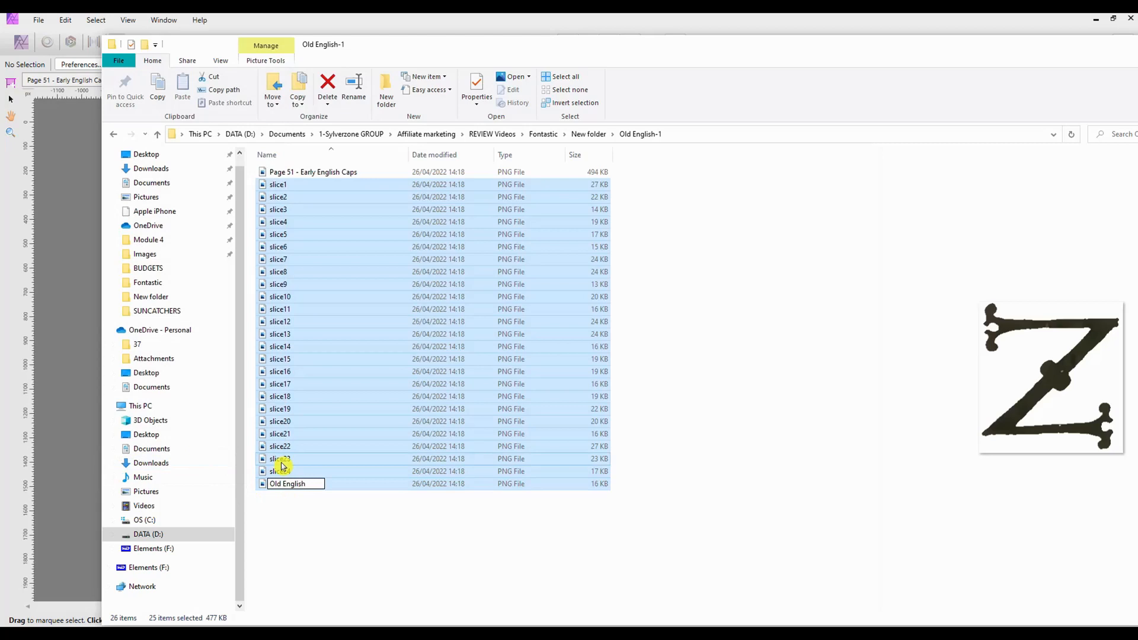
key("Return")
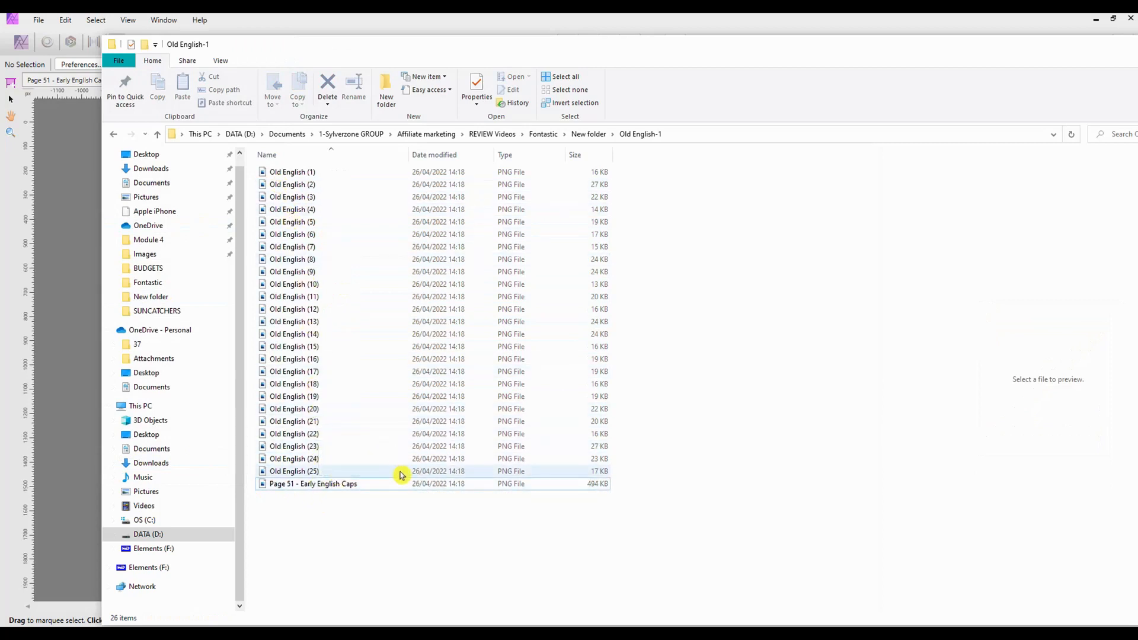
Preview the renamed Old English letter files and the page image
left_click(310, 484)
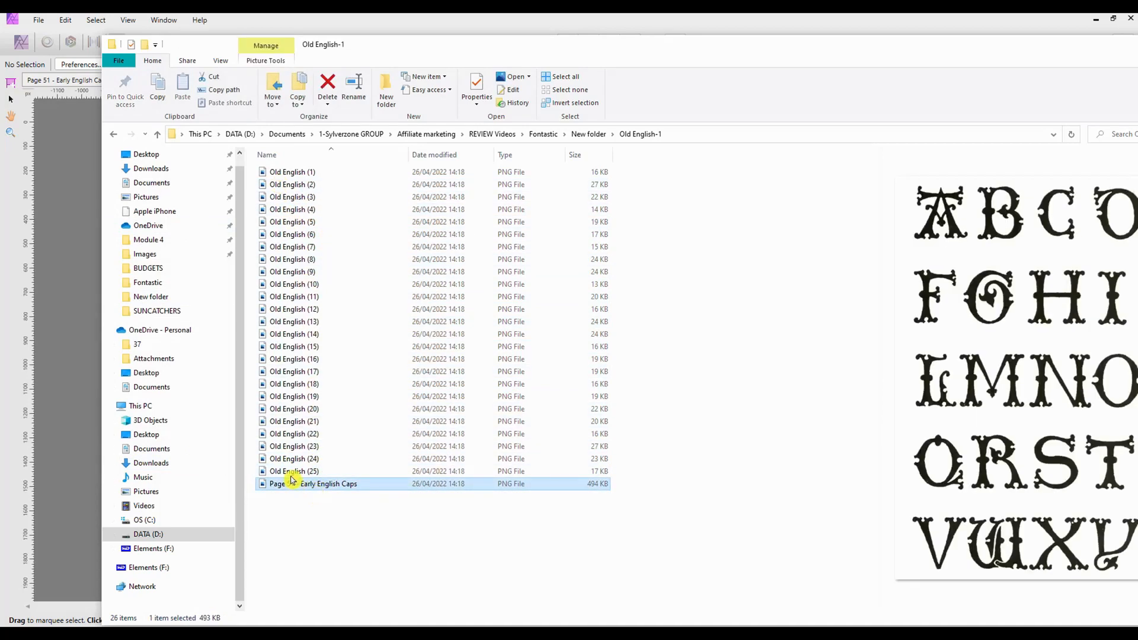
left_click(295, 471)
left_click(292, 458)
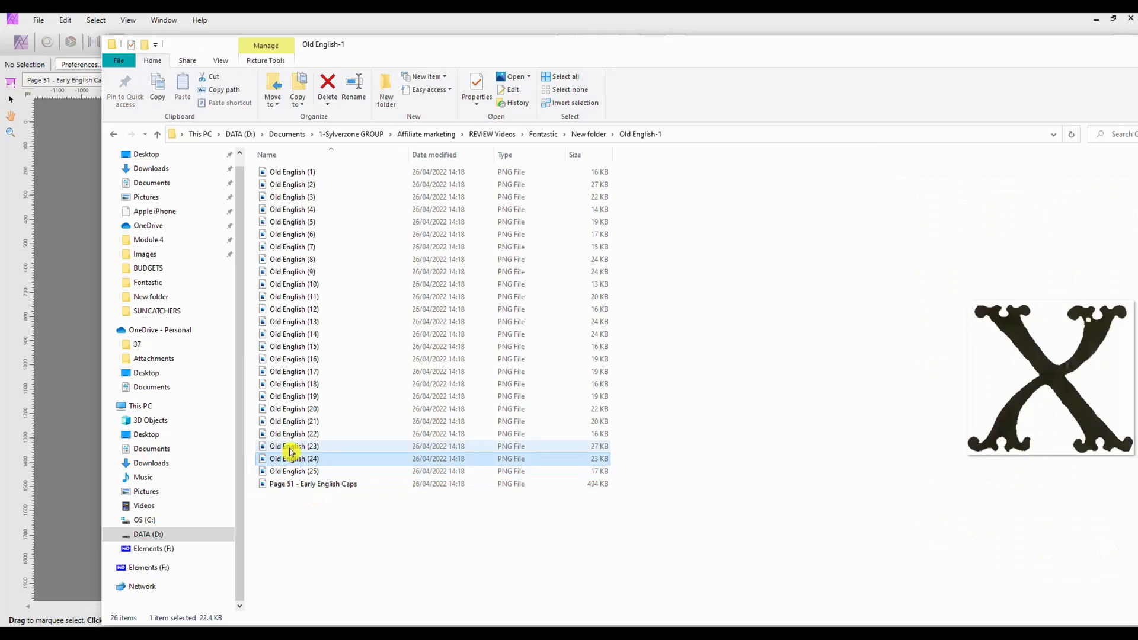
left_click(291, 448)
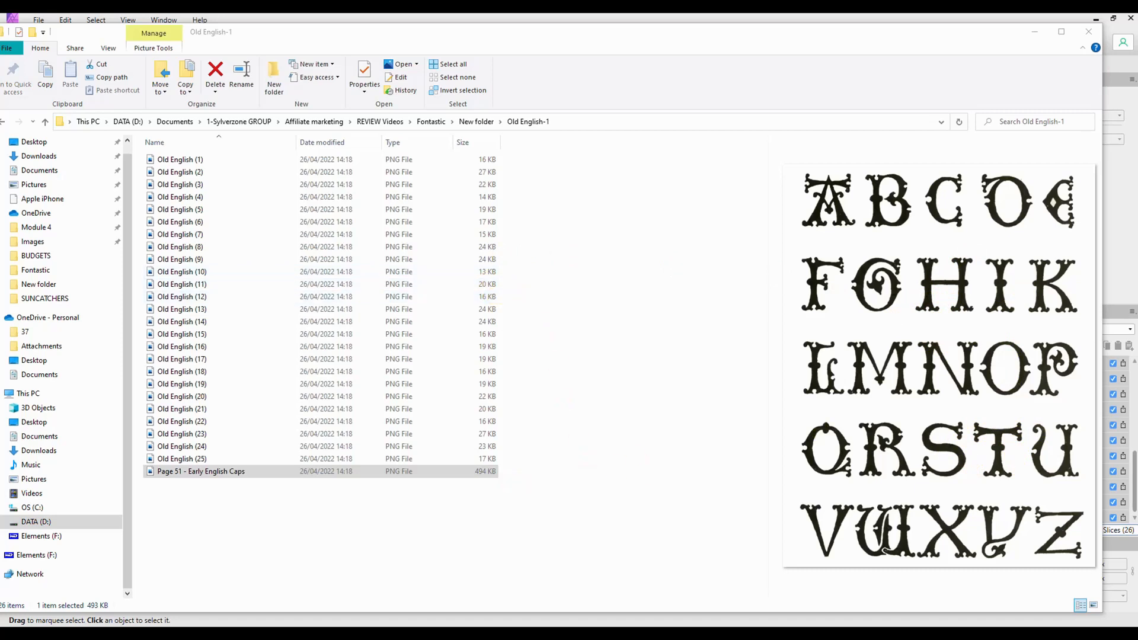
Open Old English (15) and Old English (16) from the Old English-1 folder in the Photo Persona
key("alt+Tab")
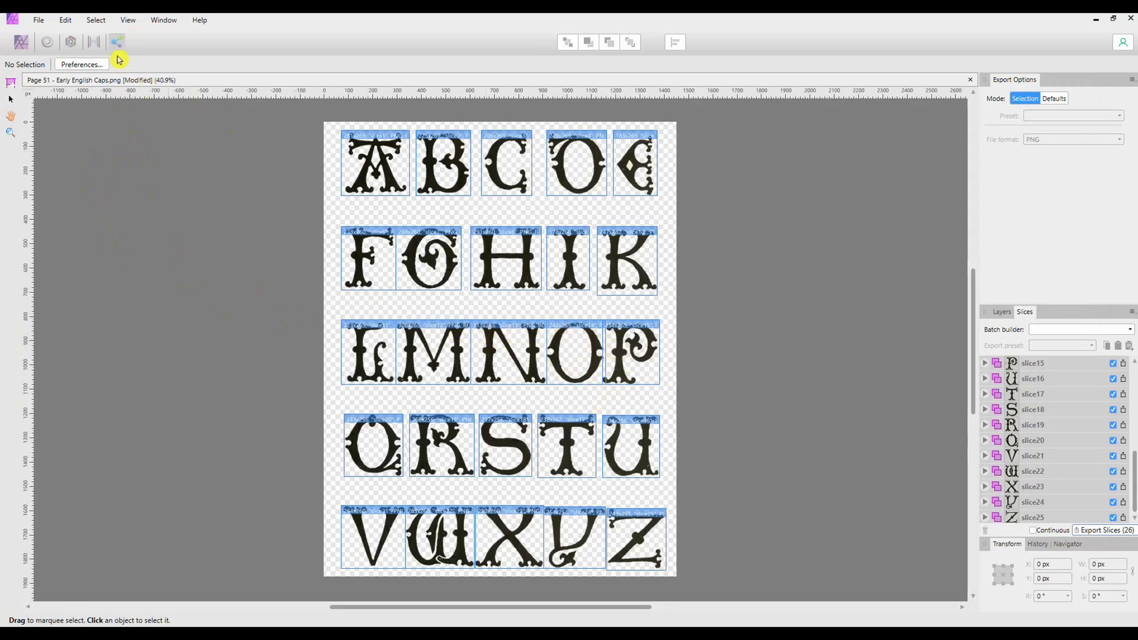
left_click(22, 46)
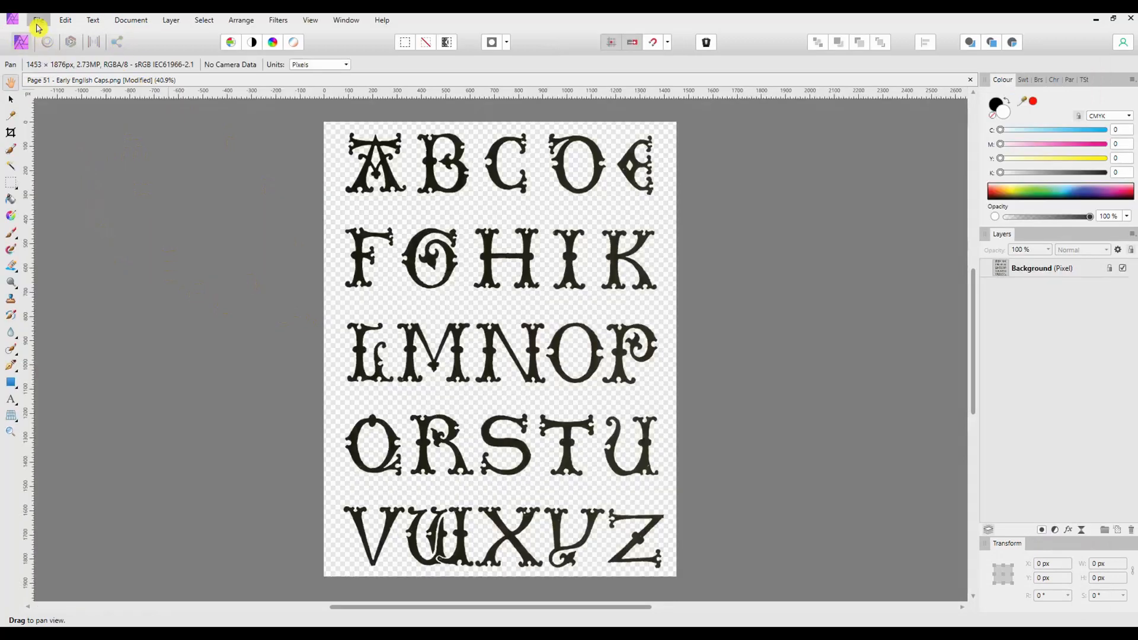
left_click(38, 21)
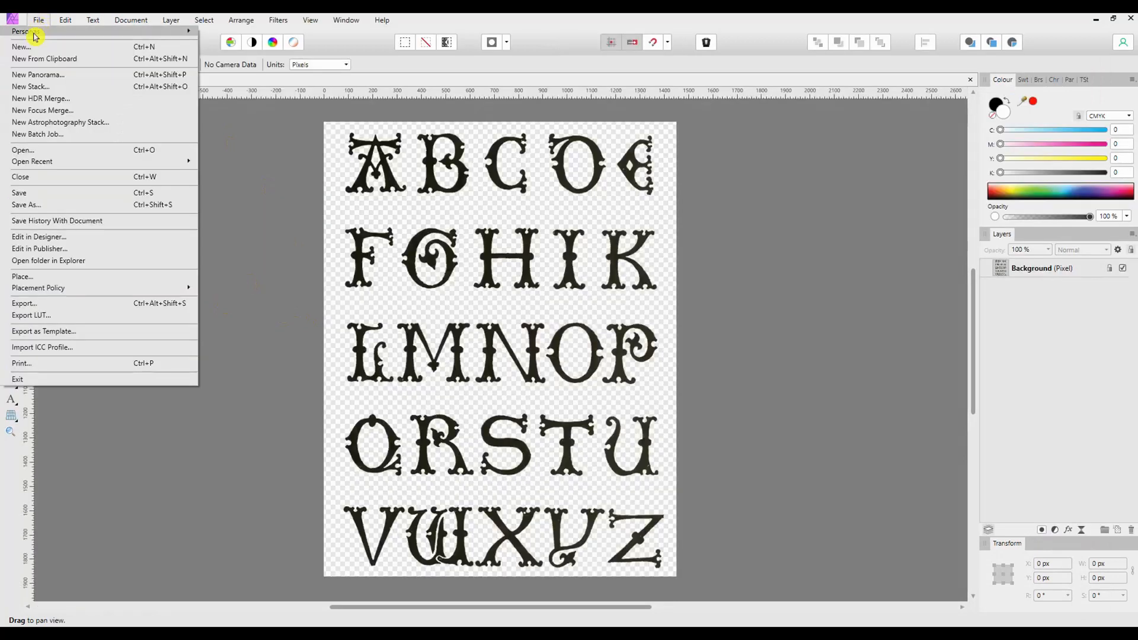
left_click(37, 150)
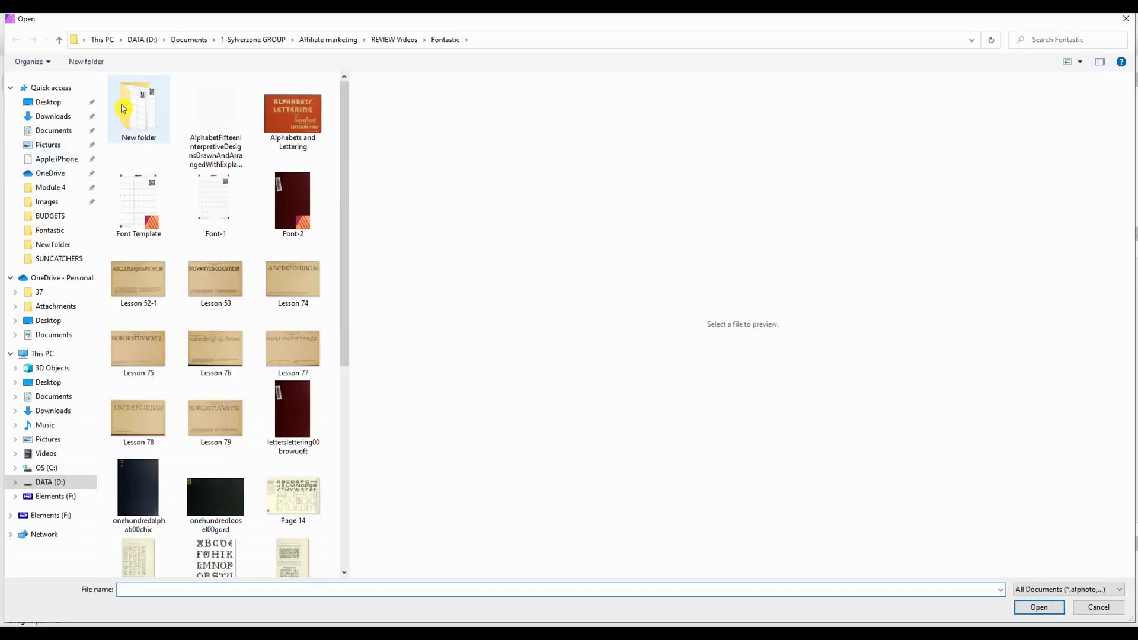
double_click(123, 108)
left_click(223, 122)
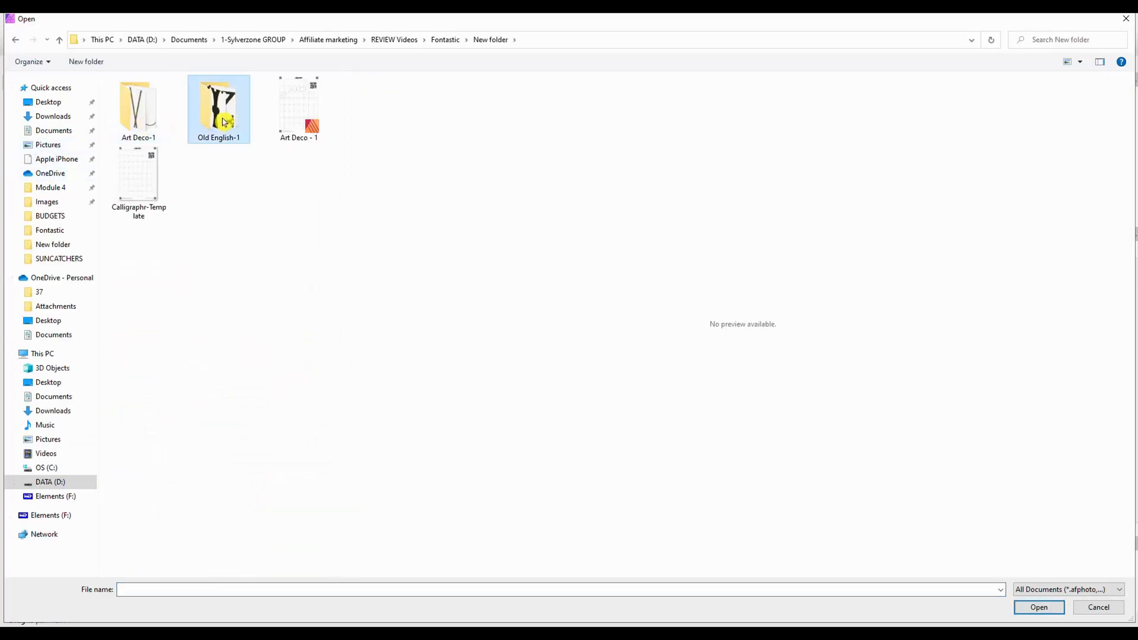
double_click(222, 121)
left_click_drag(349, 181, 346, 276)
left_click(297, 254)
left_click(131, 317, "ctrl")
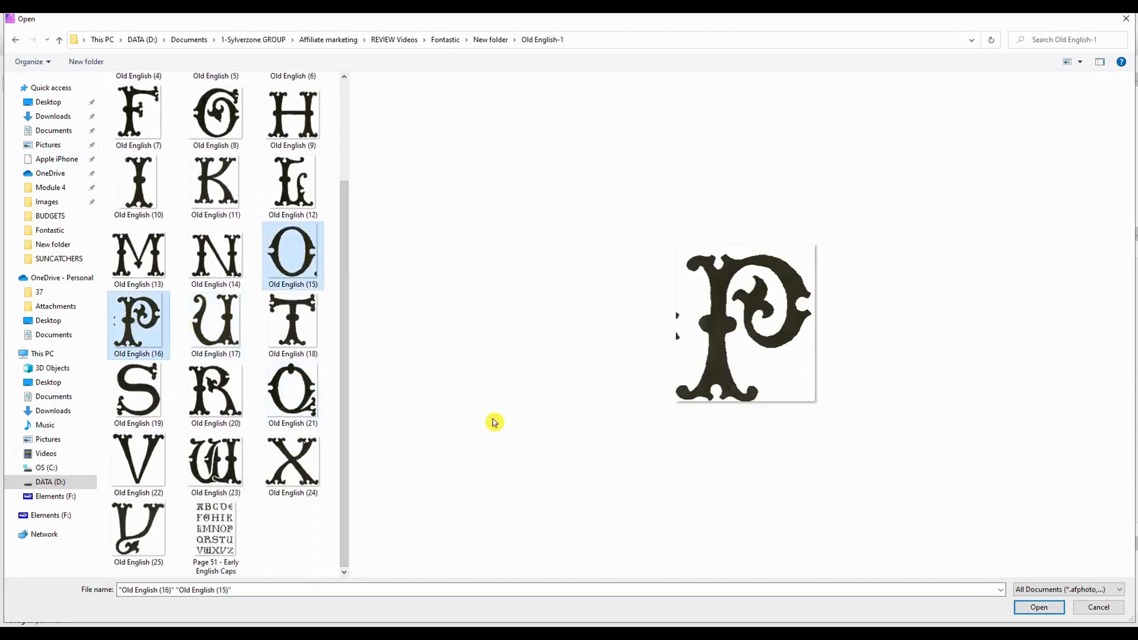
left_click(1038, 607)
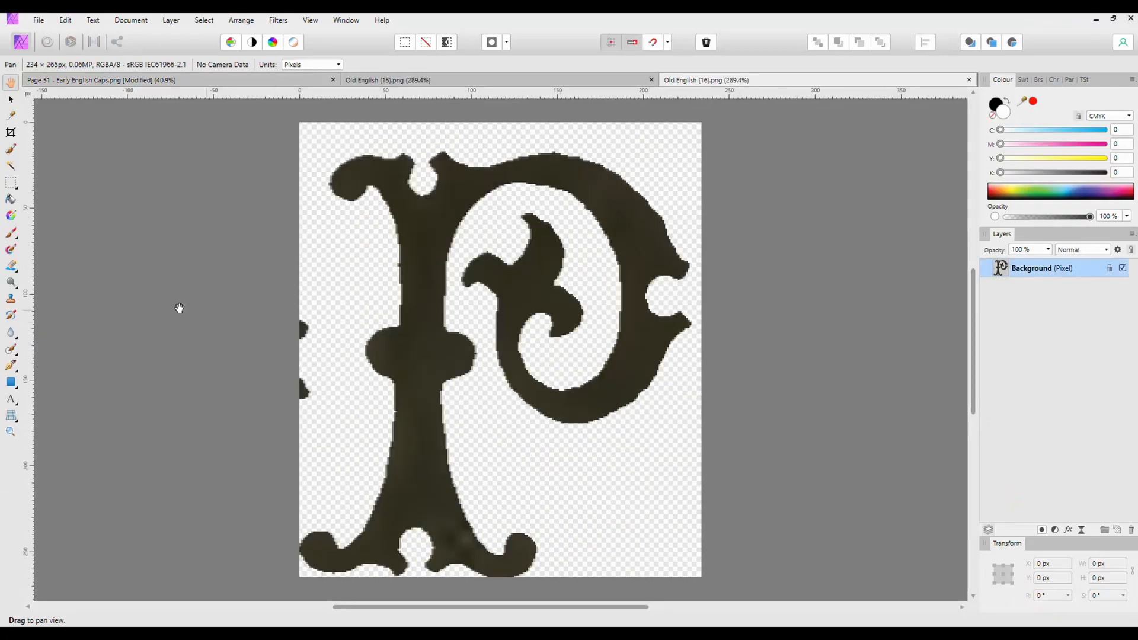
Erase the stray fragments along the left edge of the P with the Erase Brush Tool
left_click(18, 273)
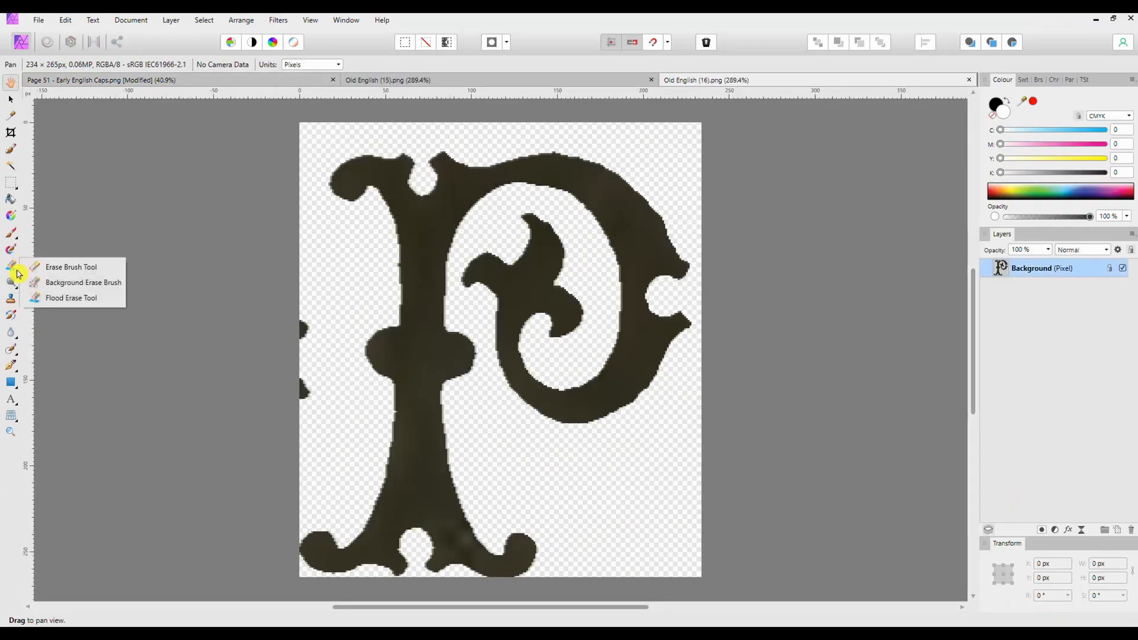
left_click(71, 266)
left_click_drag(305, 341, 302, 322)
mouse_move(301, 381)
left_mouse_down()
mouse_move(295, 409)
mouse_move(308, 395)
mouse_move(298, 379)
left_mouse_up()
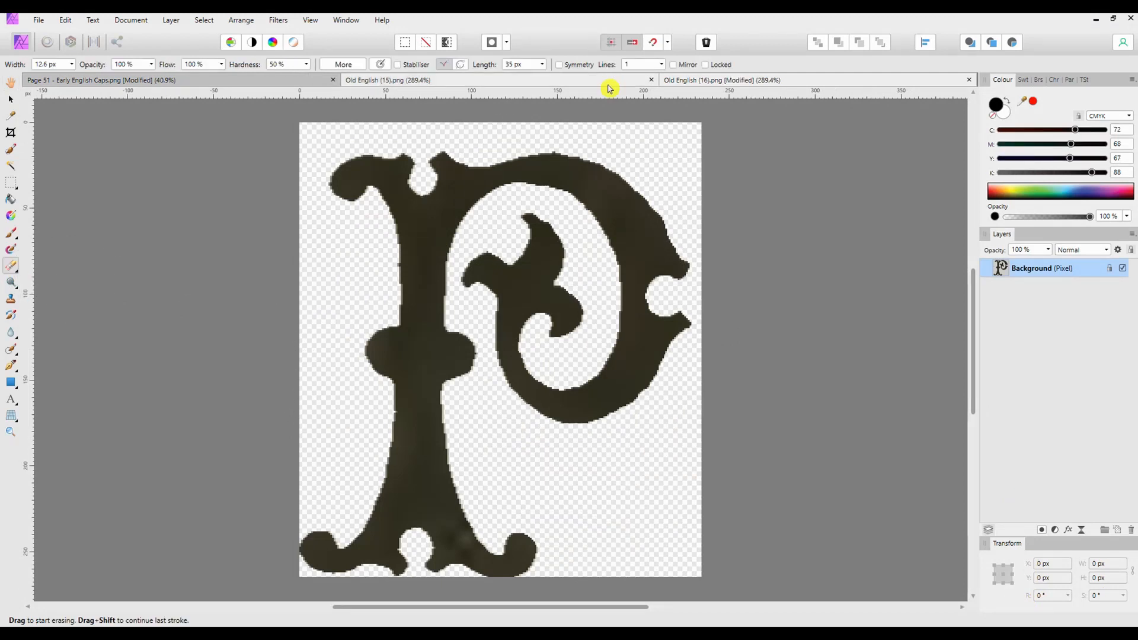
Erase the stray fragment in the lower-right corner of the O with the Erase Brush Tool
left_click(429, 83)
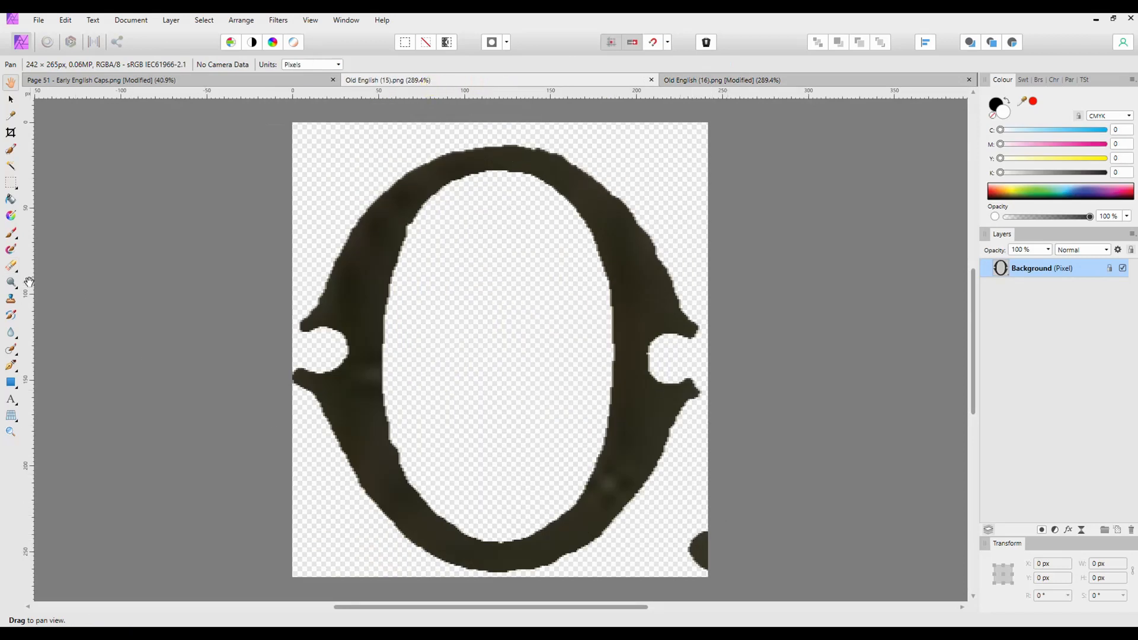
left_click(10, 266)
left_click(71, 267)
mouse_move(675, 541)
left_mouse_down()
mouse_move(705, 531)
mouse_move(711, 566)
left_mouse_up()
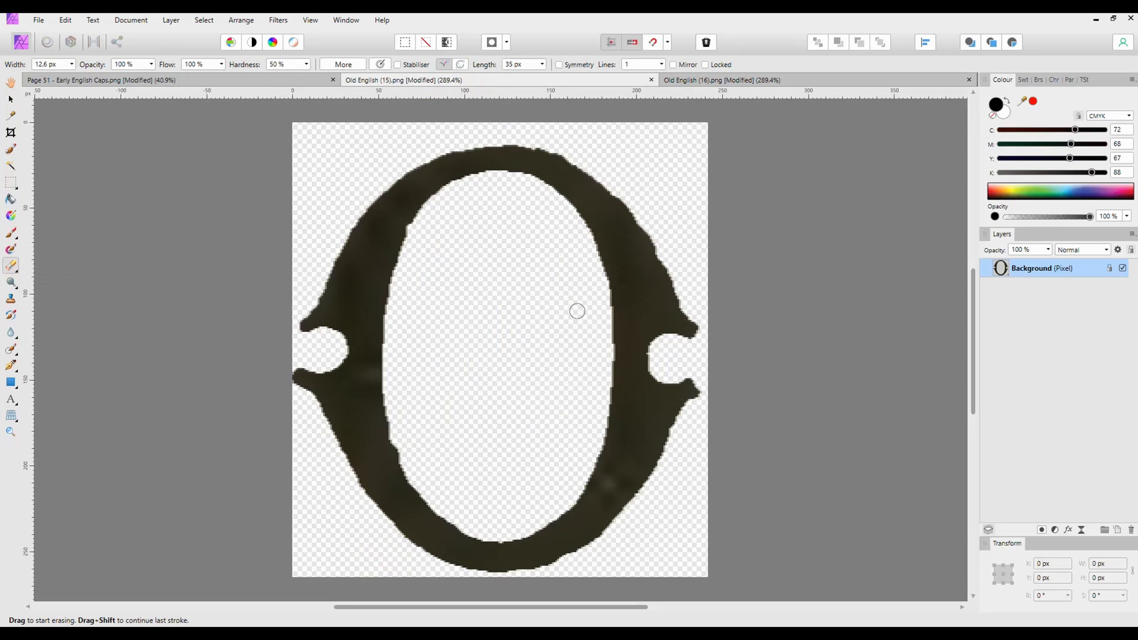